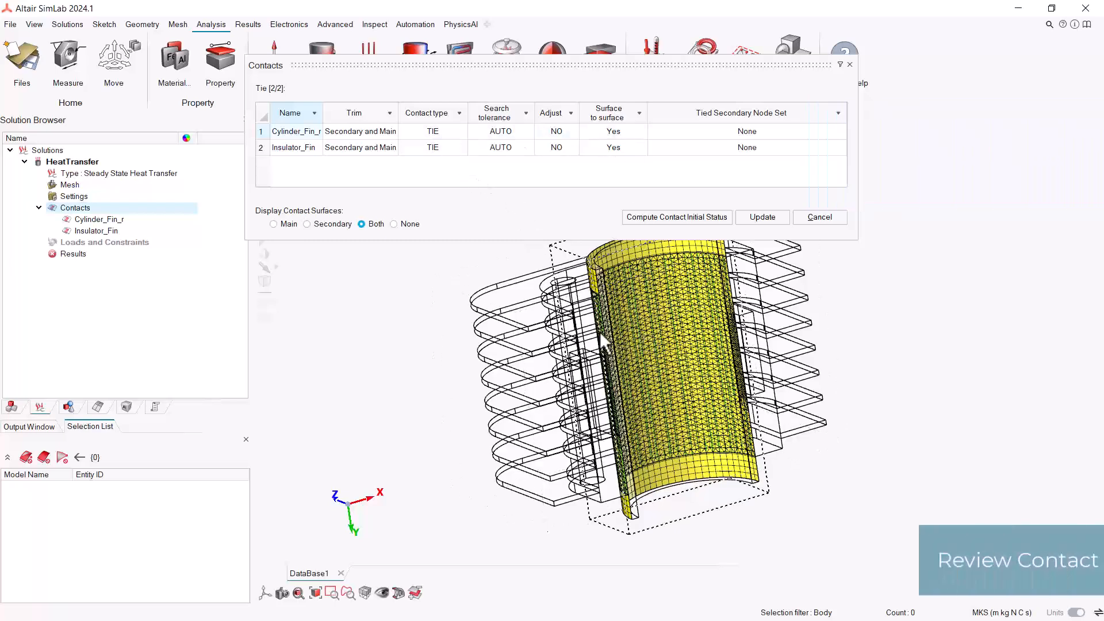
Review the contact surfaces of the Insulator_Fin tie contact, then close the contact review and collapse the contacts list
left_click(306, 148)
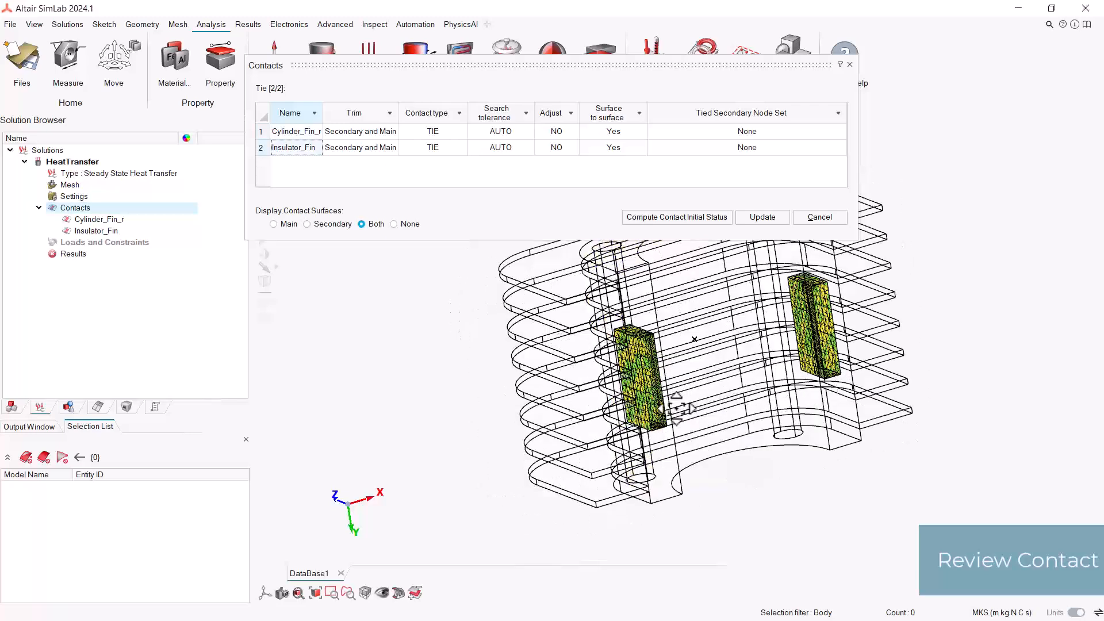
left_click(805, 222)
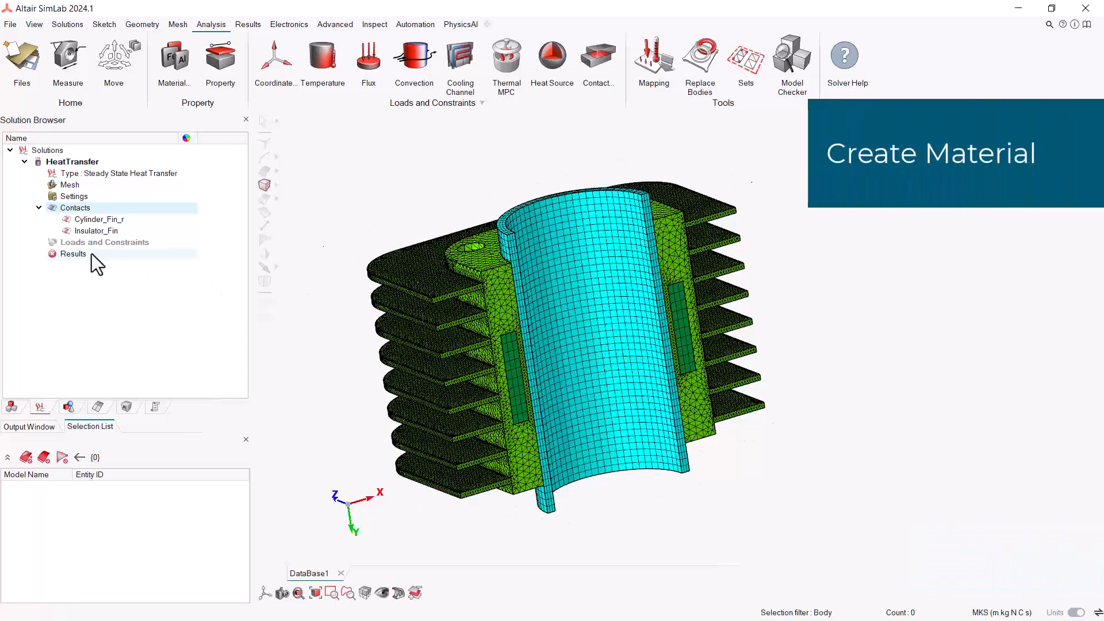
left_click(39, 208)
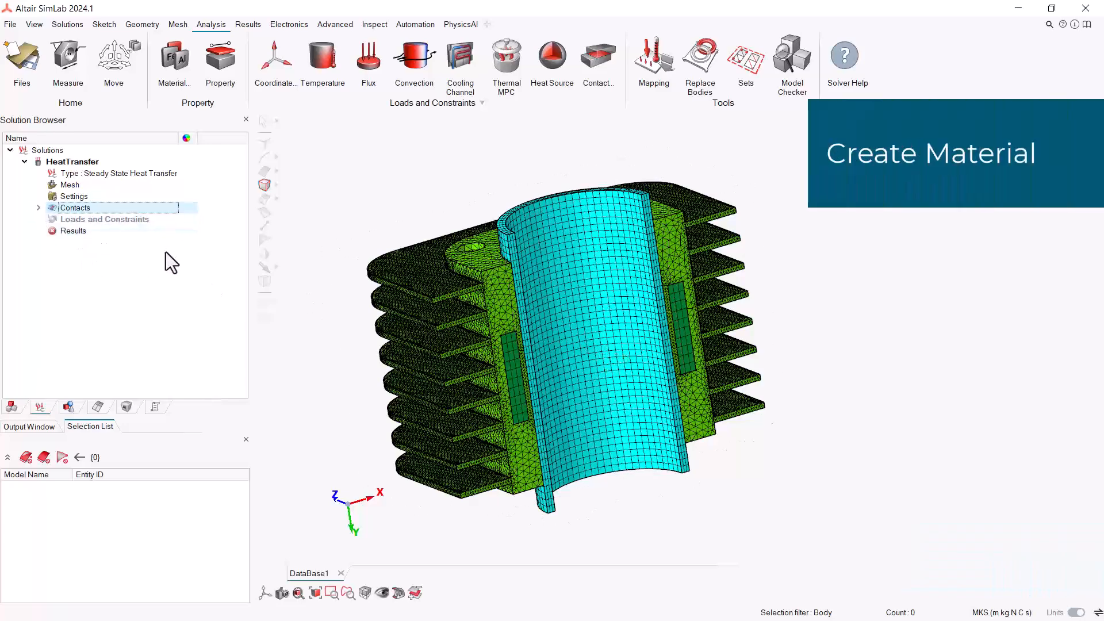
Start a new solid isotropic metal material named Aluminium and show the model's property listing
left_click(176, 75)
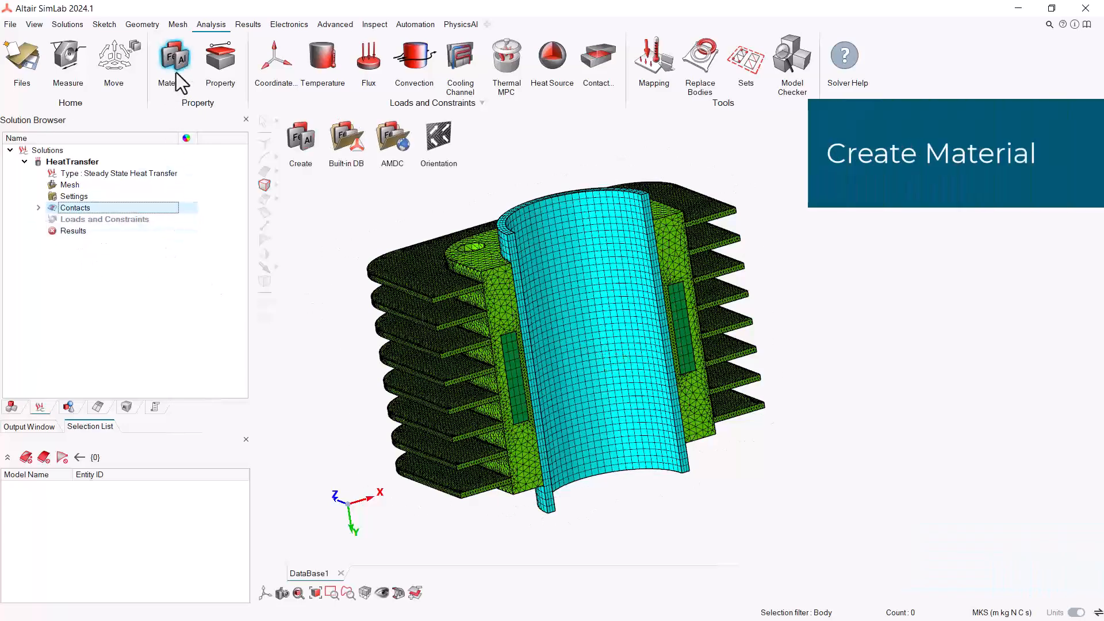
left_click(297, 147)
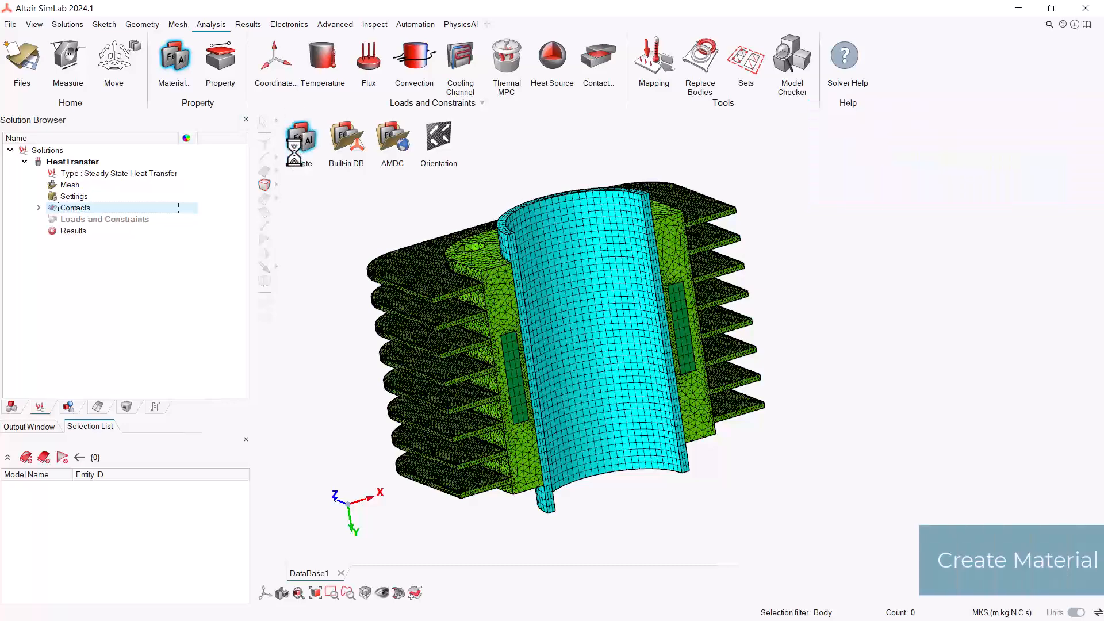
left_click_drag(355, 67, 449, 106)
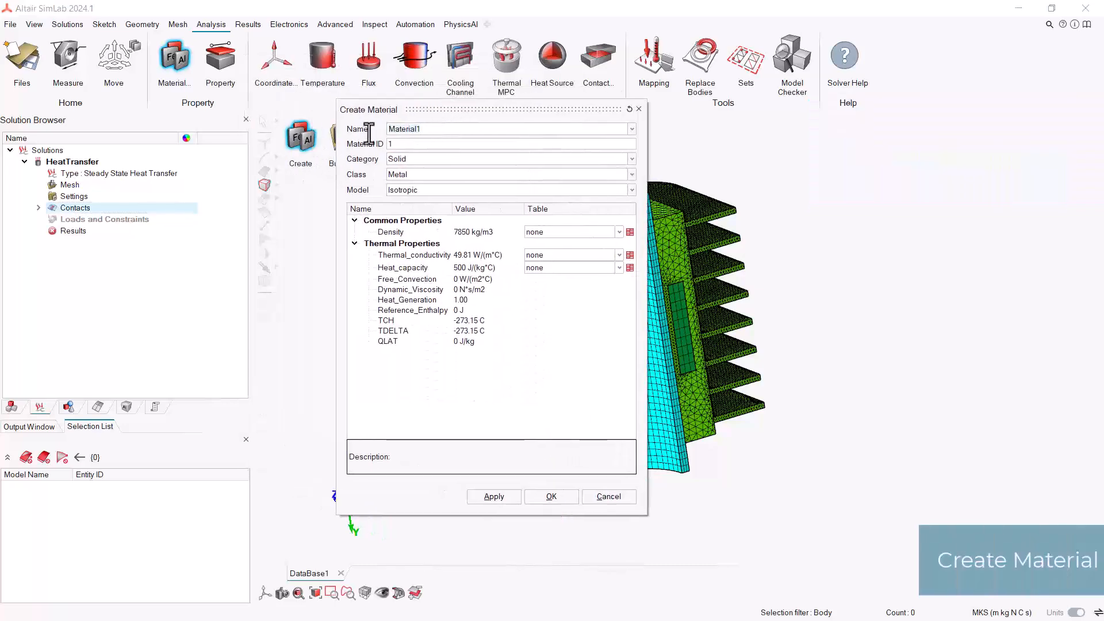
key("ctrl+a")
type("Al")
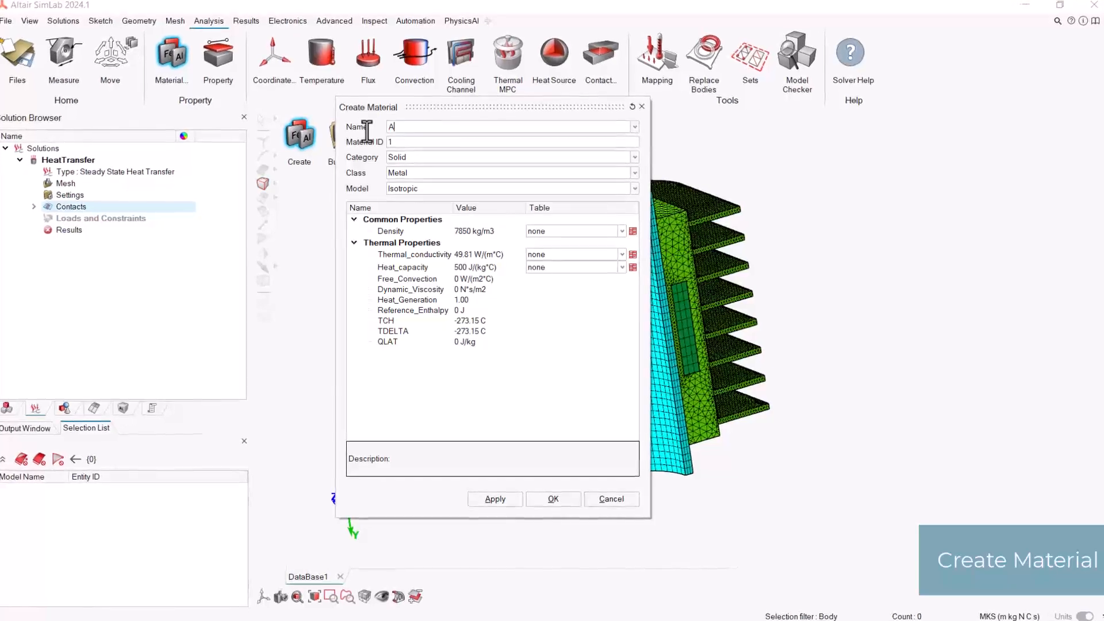
type("uminium")
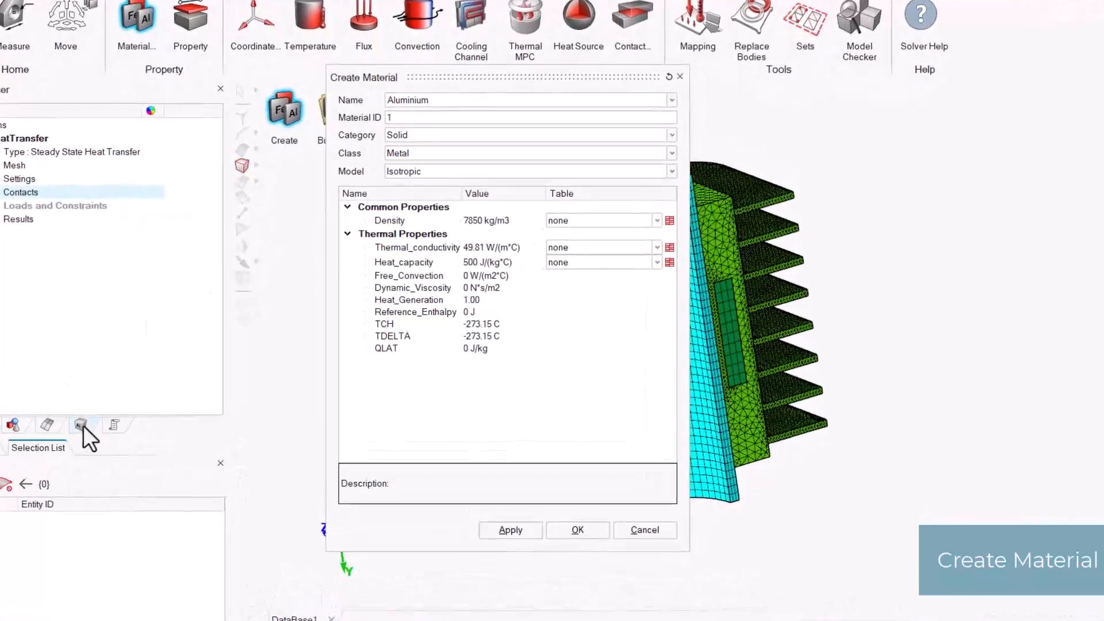
left_click(102, 415)
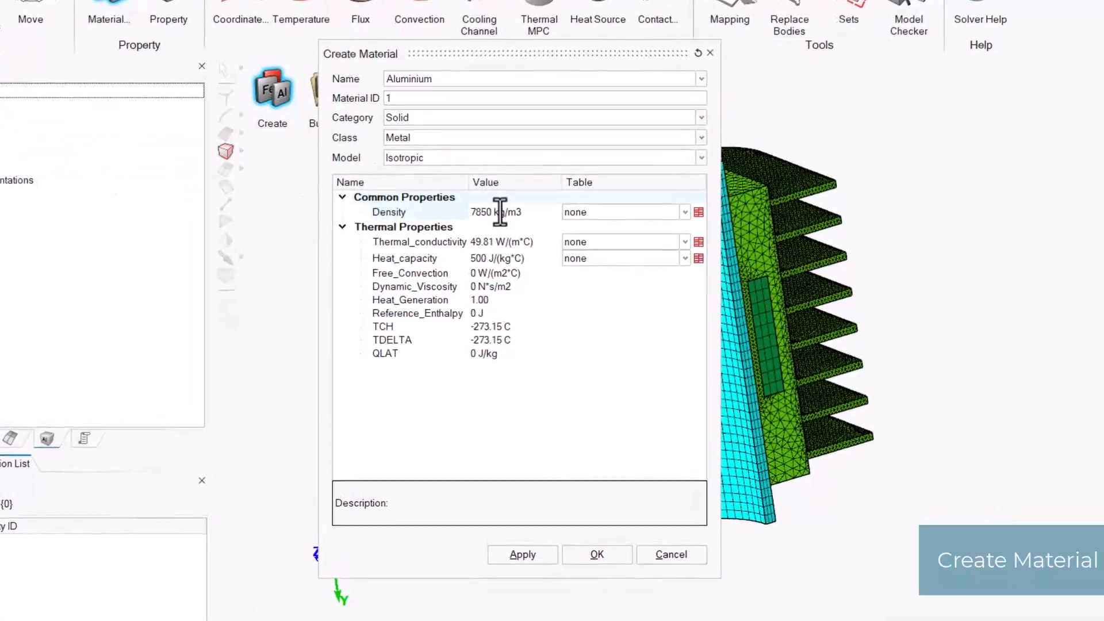
Set Aluminium's density to 2770 kg/m3 and its thermal conductivity to 0.22 W/(m*C)
double_click(502, 210)
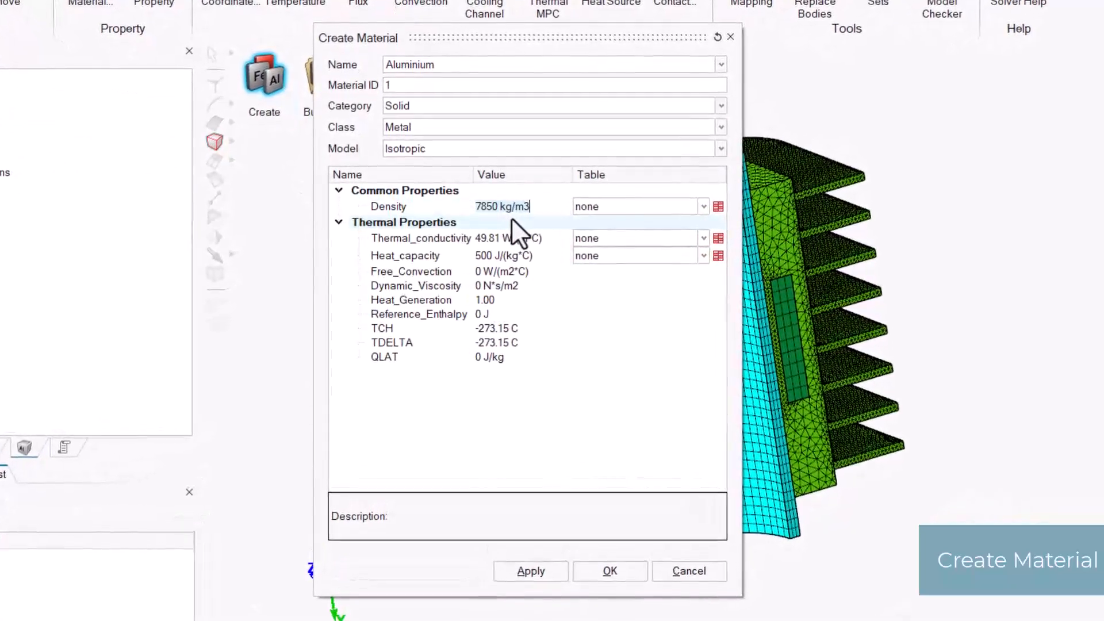
type("2770")
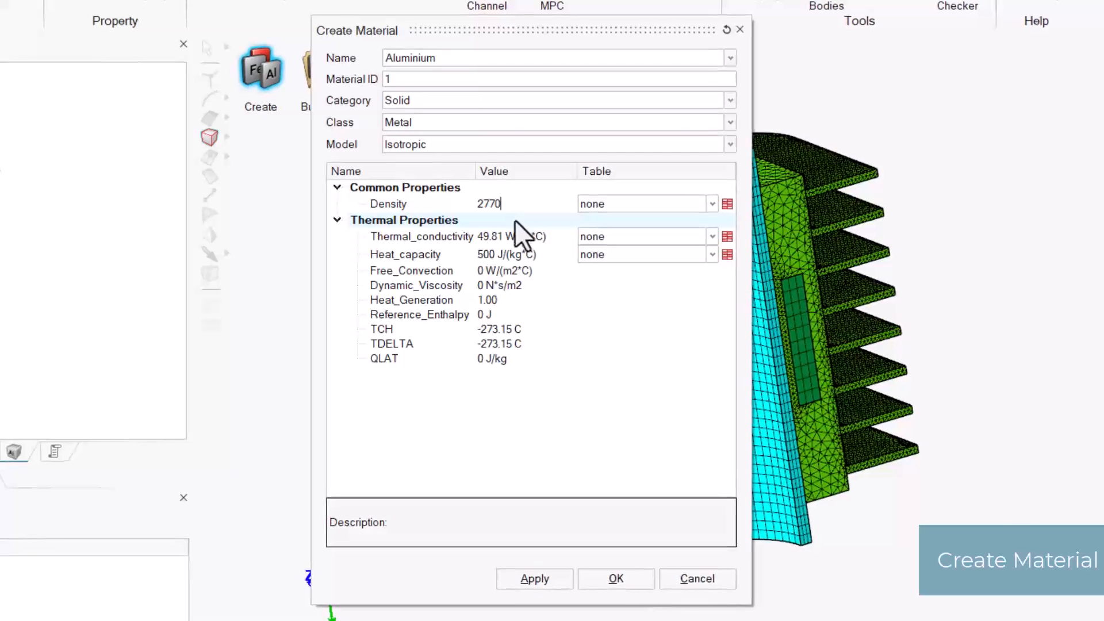
left_click(505, 242)
type("0.")
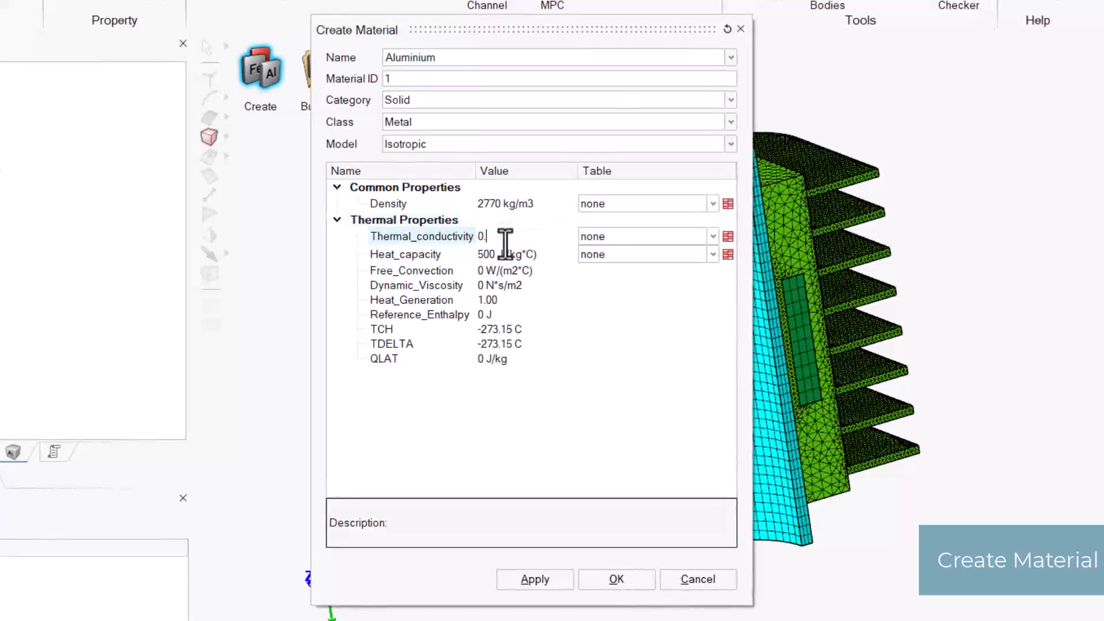
type("22")
Set Aluminium's heat capacity to 0.0009 J/(kg*C) and free convection to 1.3 W/(m2*C), and create the material
left_click(493, 256)
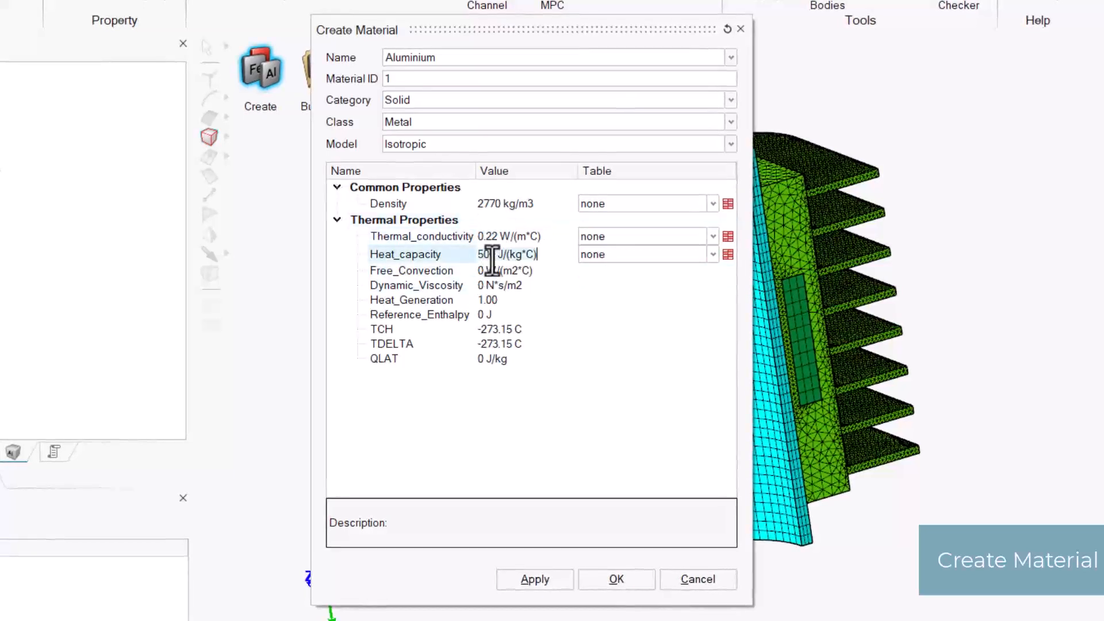
type("0.0899")
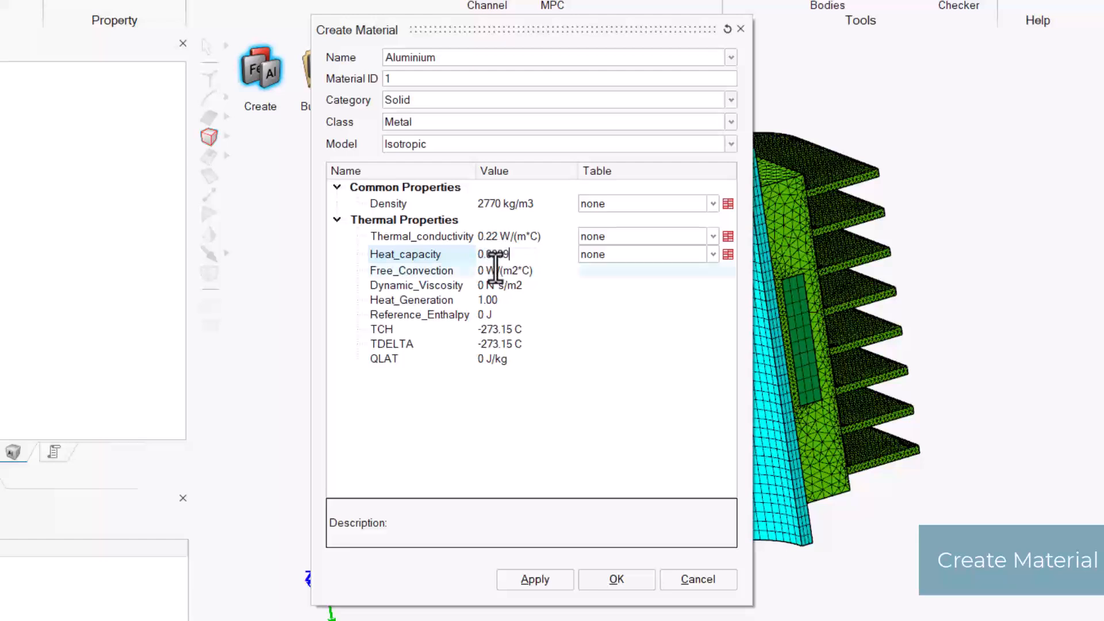
type("0009")
left_click(506, 272)
type("1")
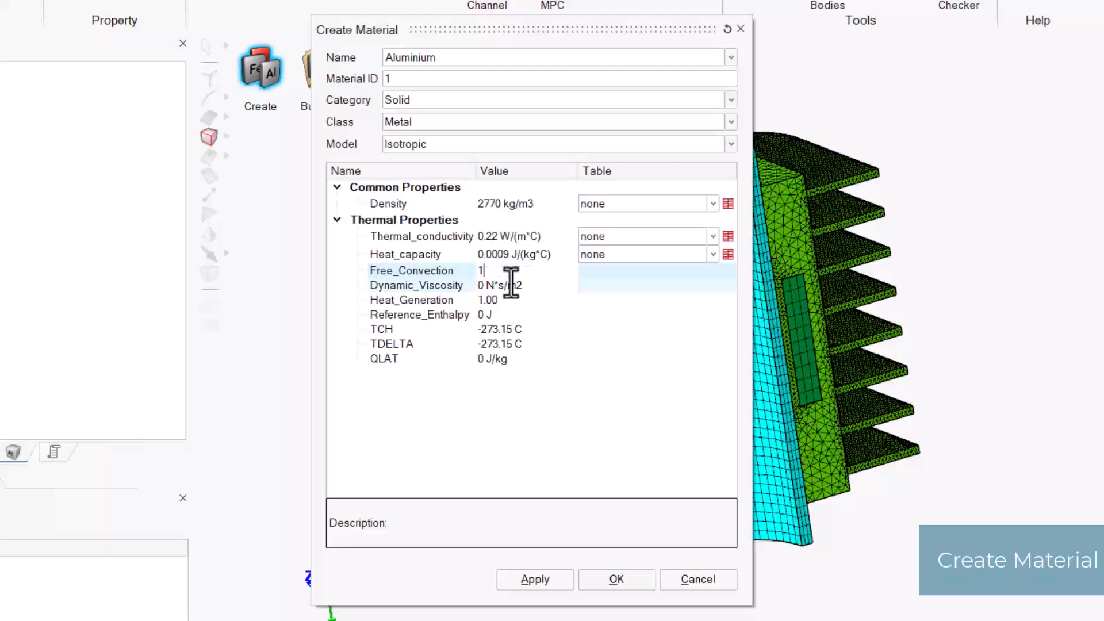
type(".3")
left_click(548, 421)
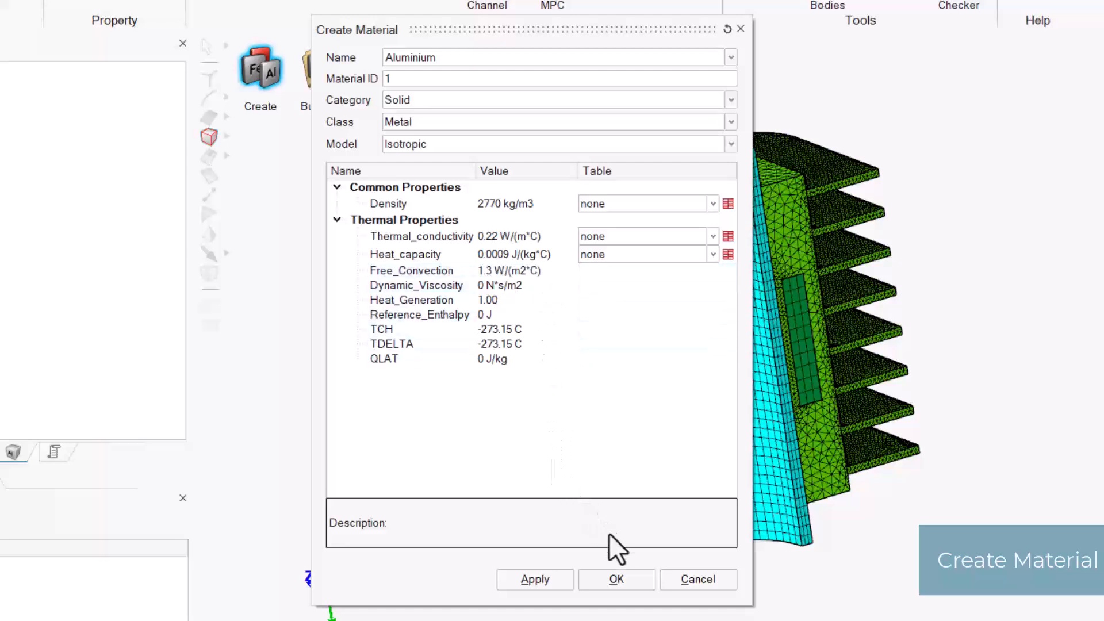
left_click(554, 581)
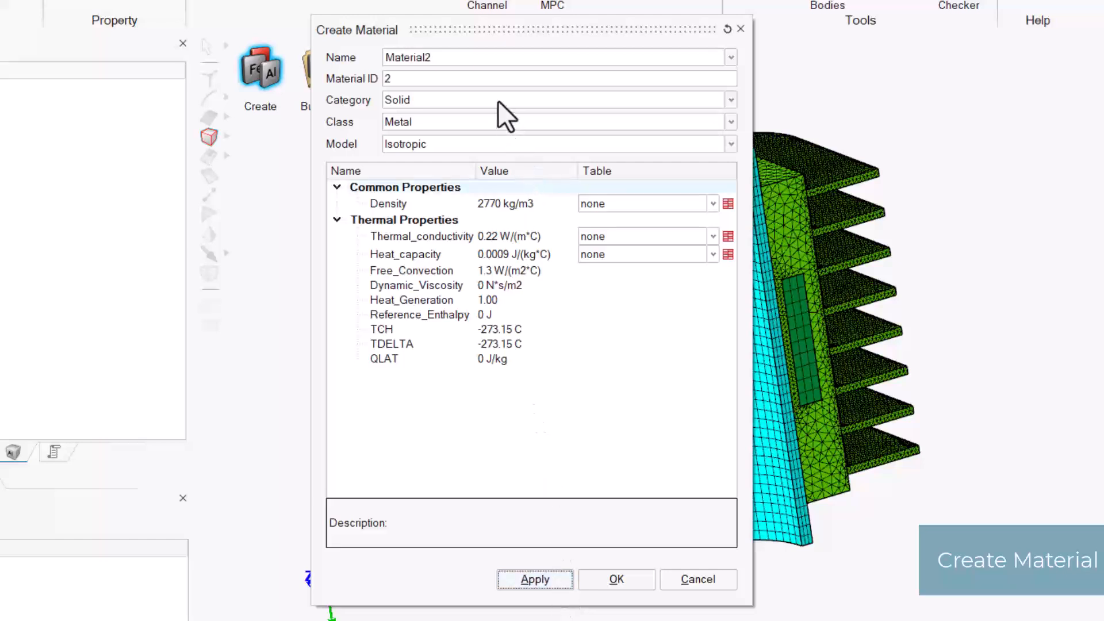
Name the second material Copper and set its density to 8933 kg/m3
left_click_drag(465, 61, 379, 40)
type("Coppe")
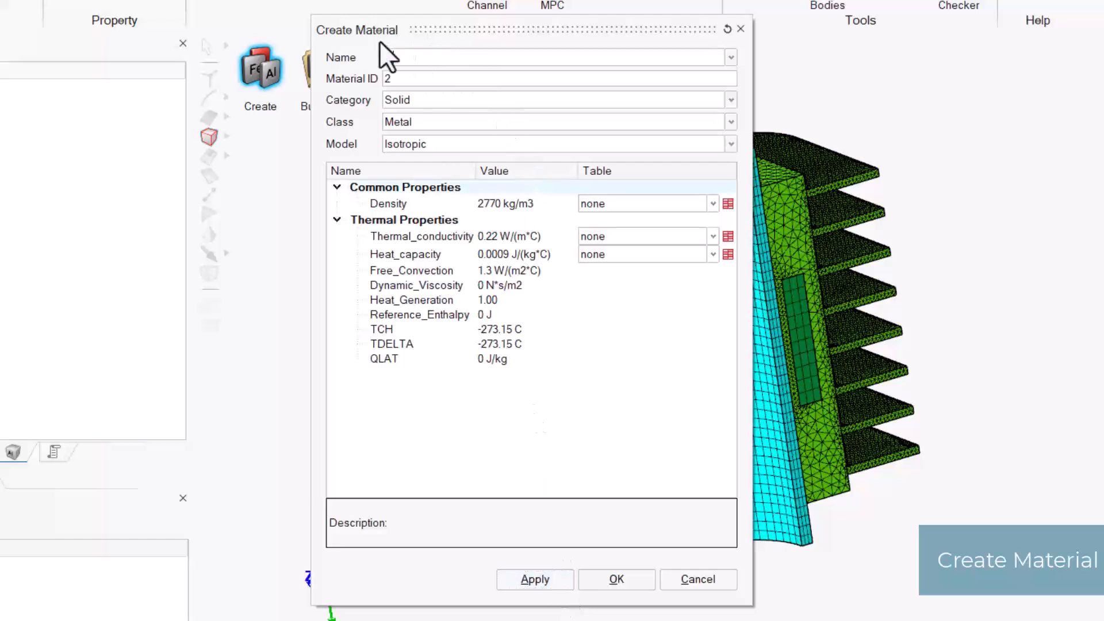
type("r")
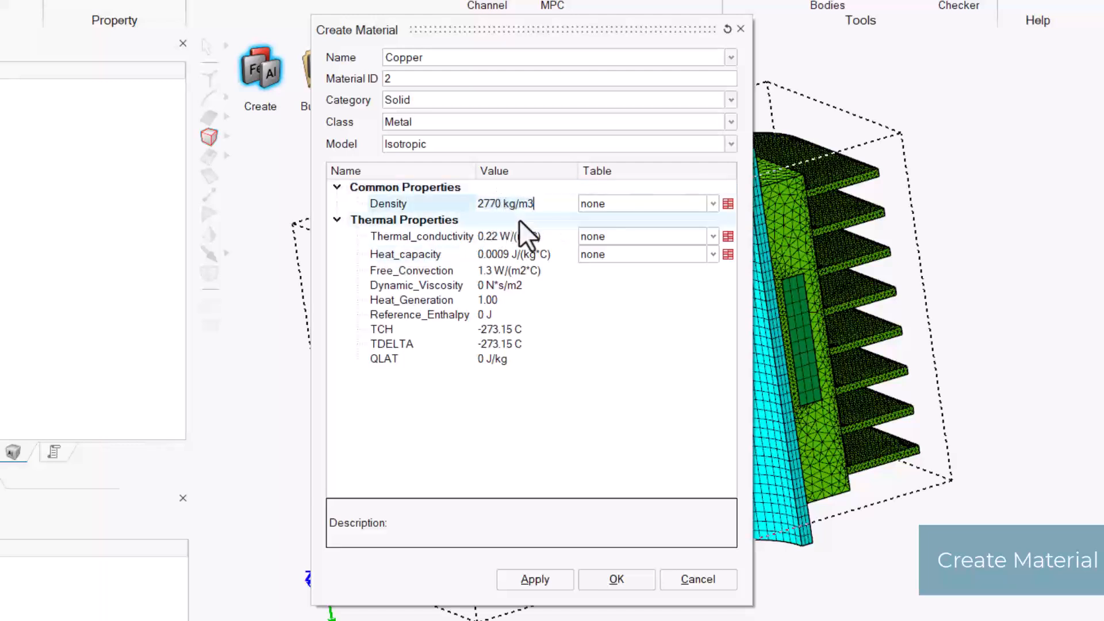
type("8933")
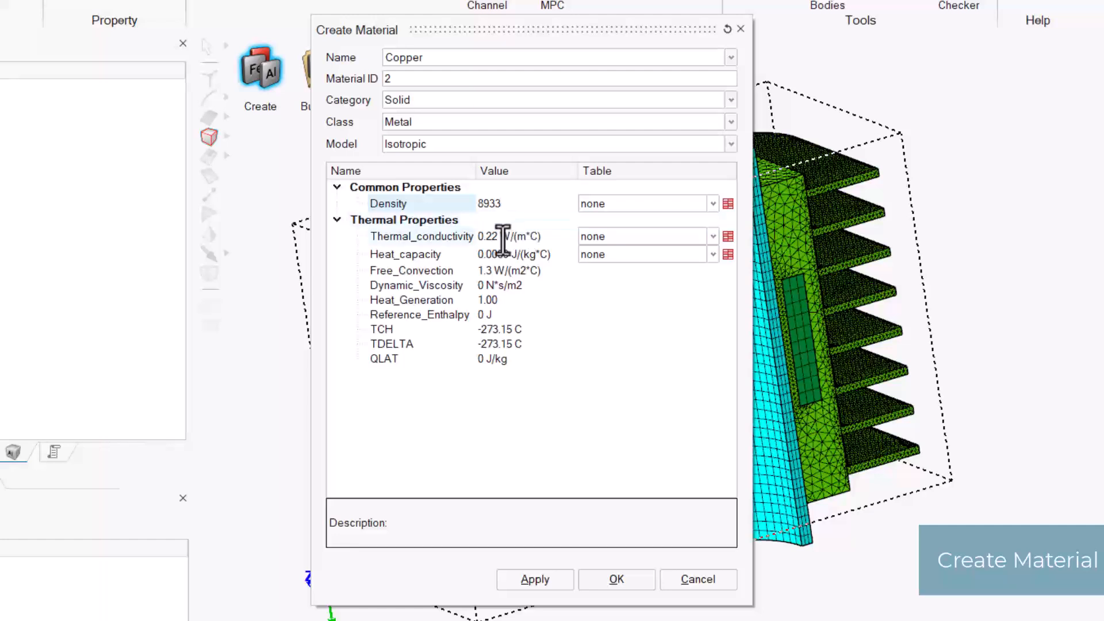
Set Copper's thermal conductivity to 0.401 W/(m*C) and its heat capacity to 0.000386 J/(kg*C)
left_click(504, 237)
type("0.")
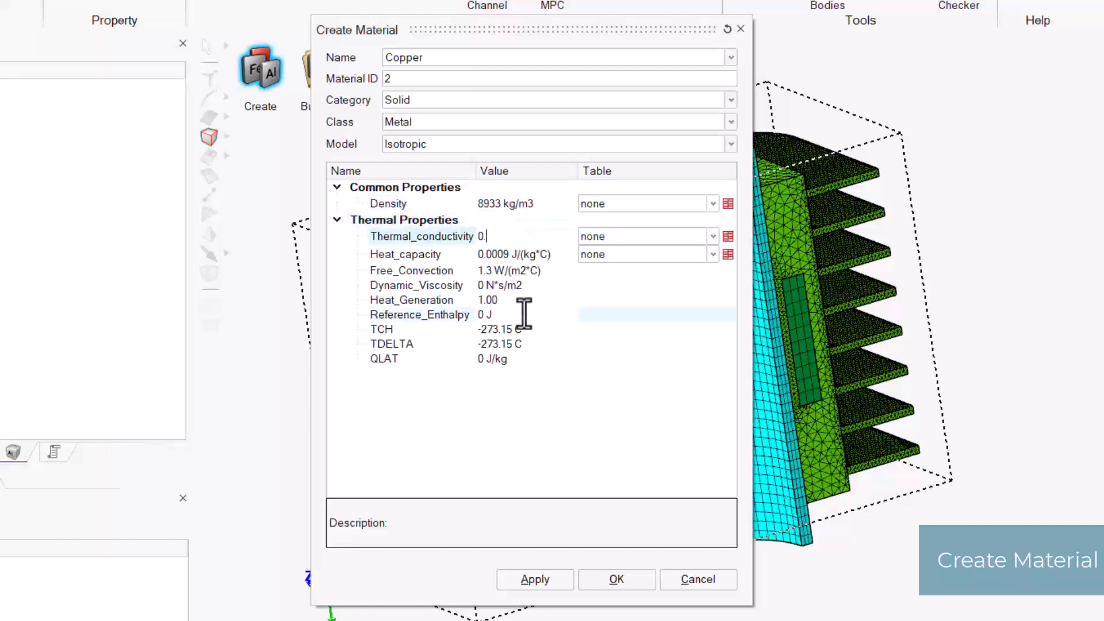
type("401")
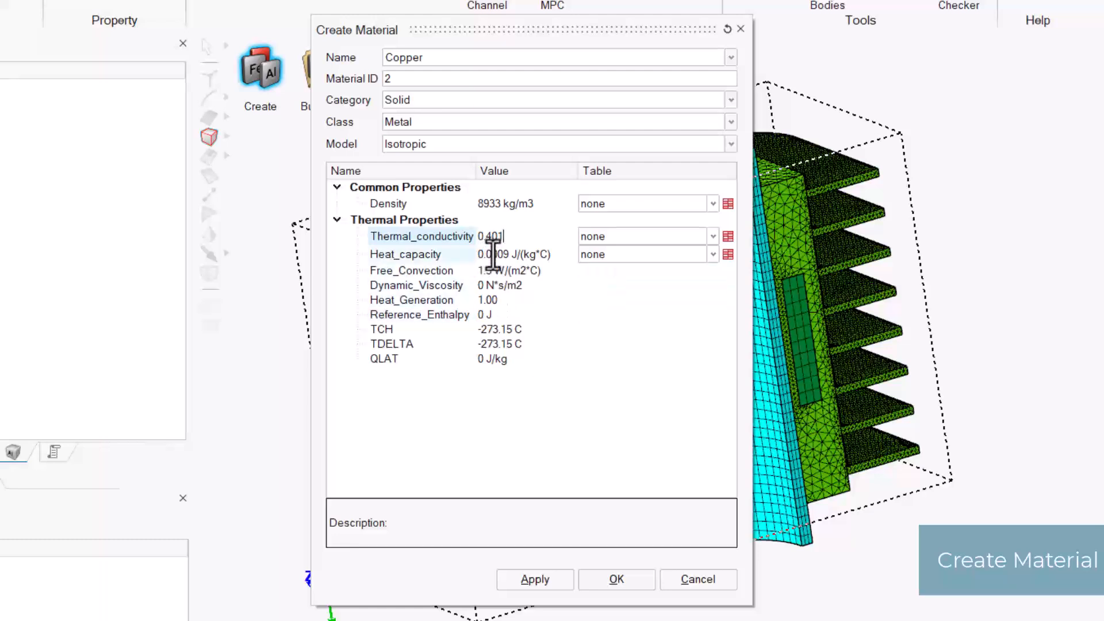
left_click(493, 252)
type("0.000386")
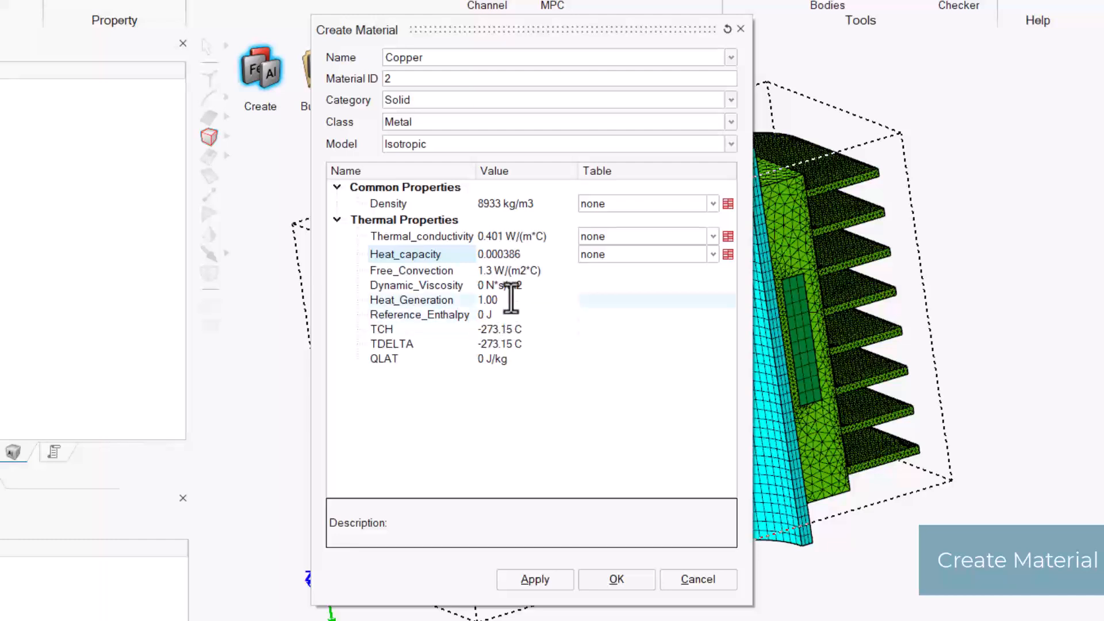
Set Copper's free convection to 3.8 W/(m2*C) and create the material
left_click(502, 271)
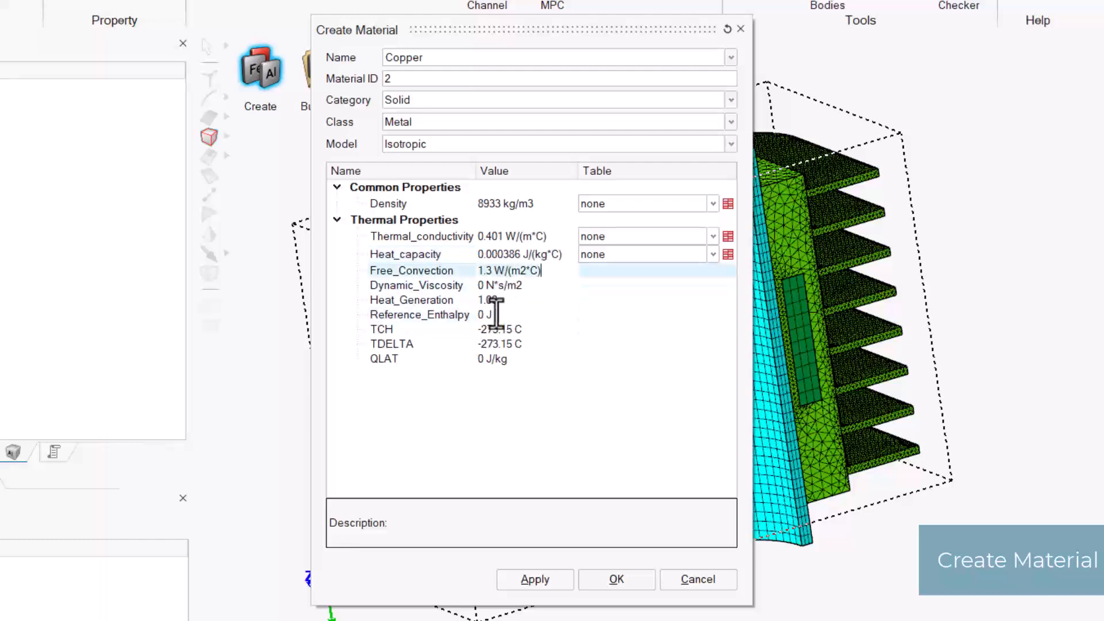
type("3.8")
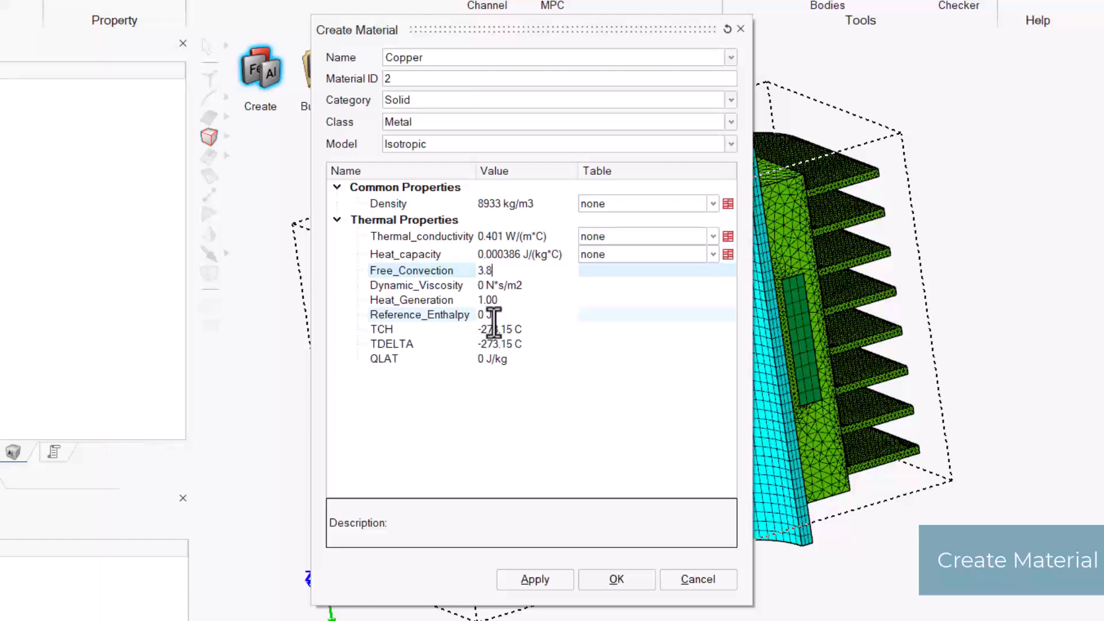
left_click(535, 580)
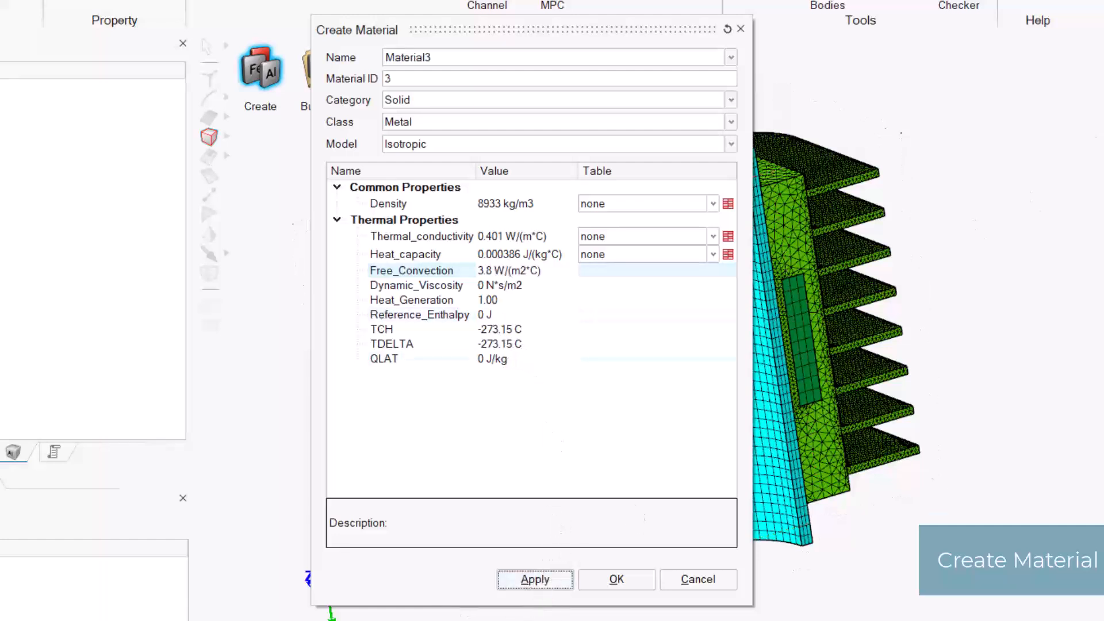
Name the third material Insulator and set its density to 1020 kg/m3
left_click(522, 56)
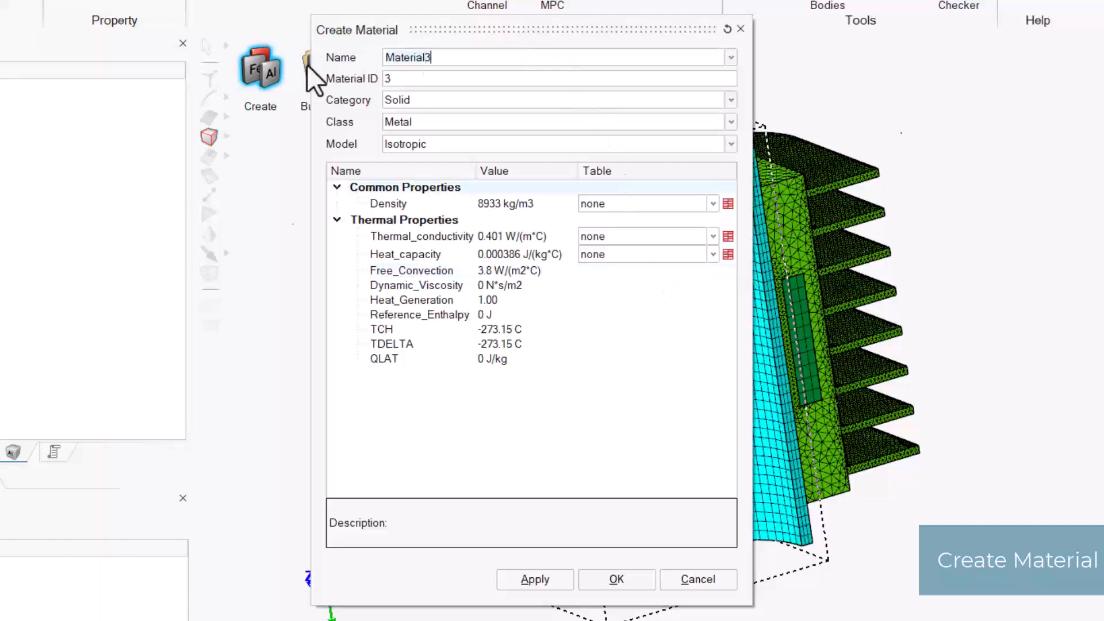
key("ctrl+a")
type("Ins")
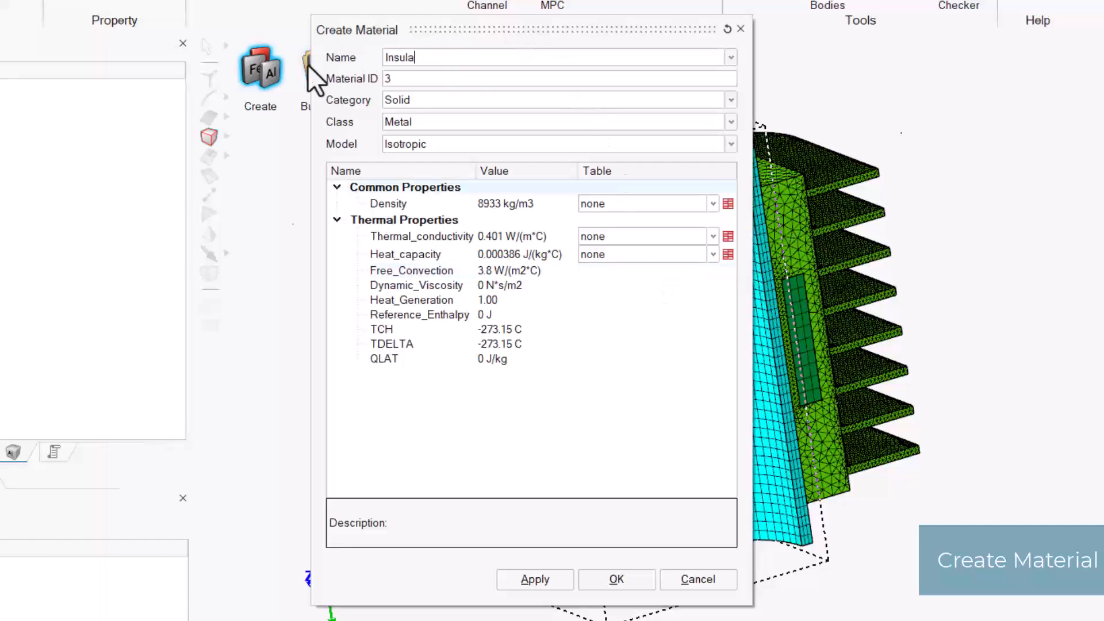
left_click(492, 204)
key("ctrl+a")
type("1")
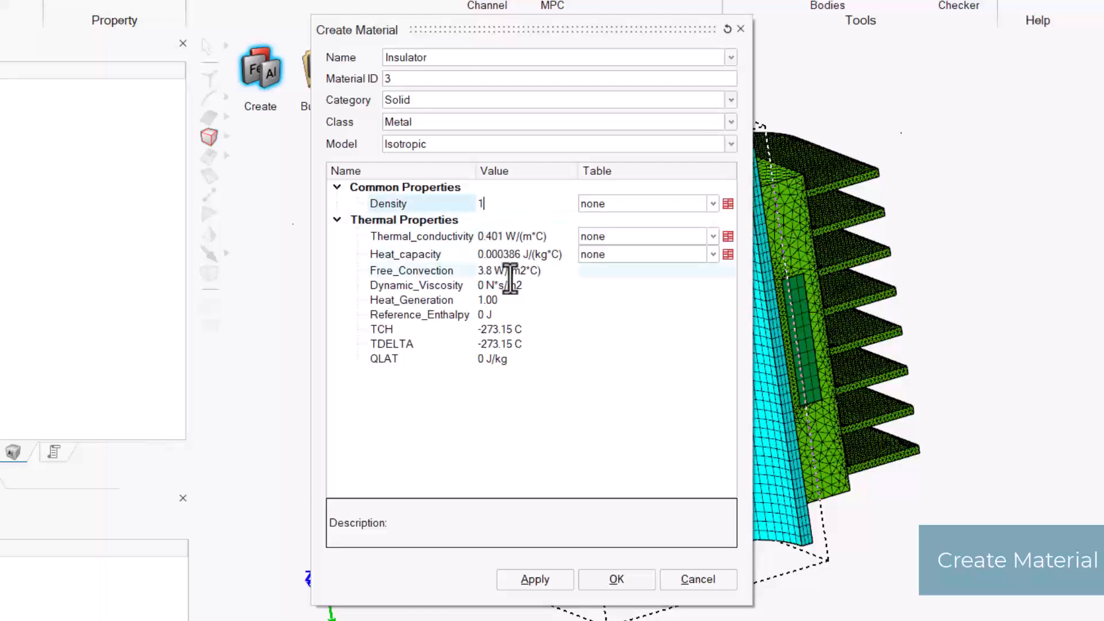
key("Return")
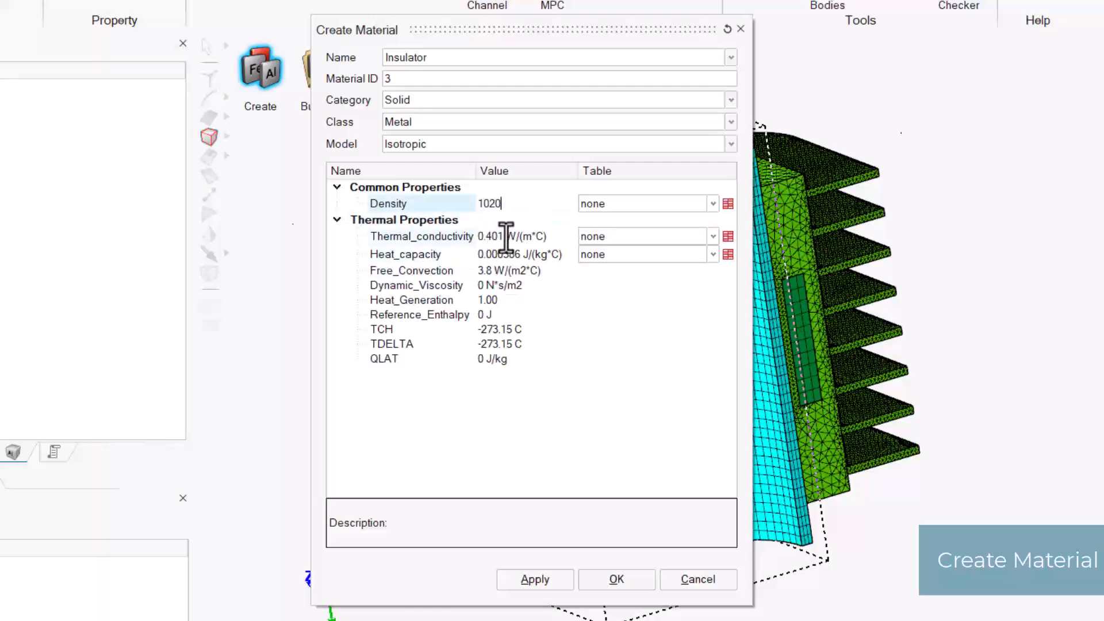
left_click(391, 343)
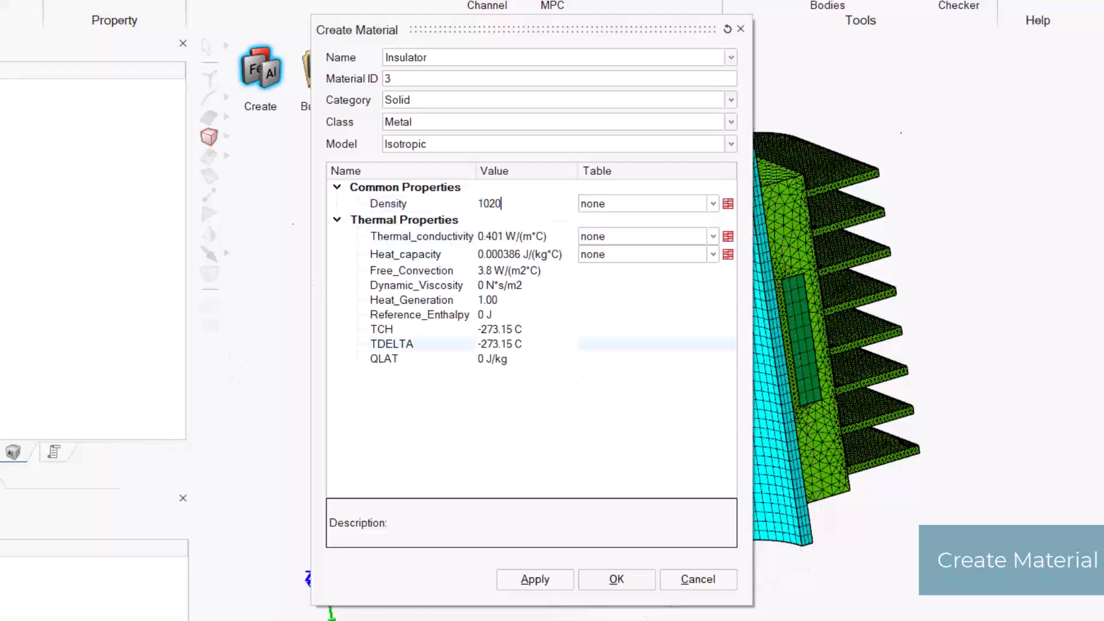
key("Return")
Set the Insulator material's thermal conductivity to 3.5e-05 W/(m*C)
left_click(510, 237)
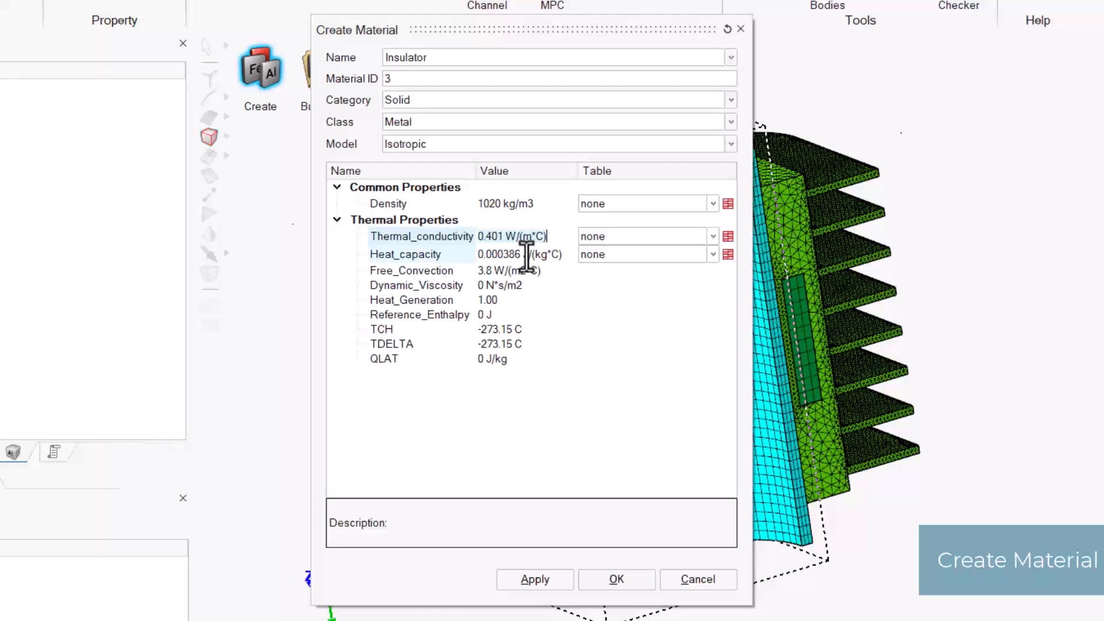
key("ctrl+a")
type("3.")
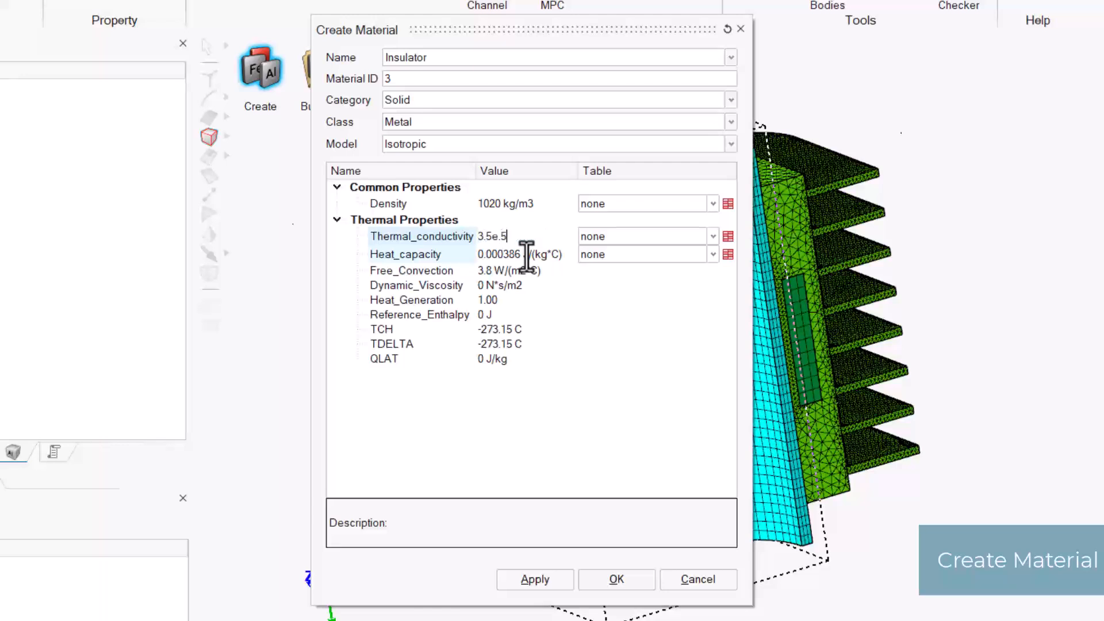
type("5e-5")
key("Return")
left_click(487, 236)
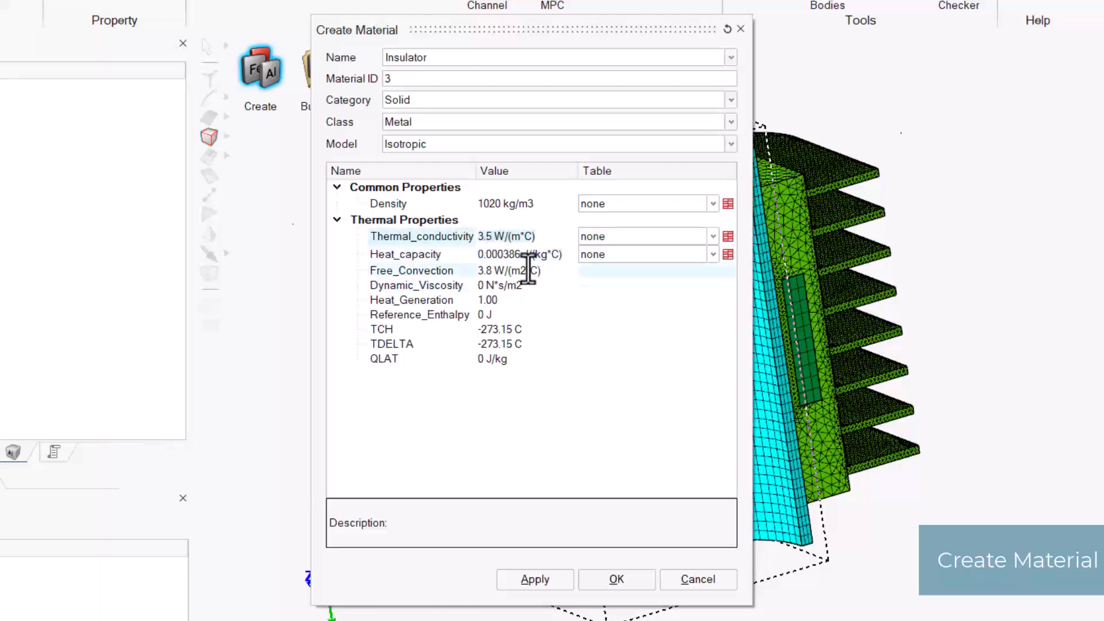
key("ctrl+a")
type("3.5e-05")
key("Return")
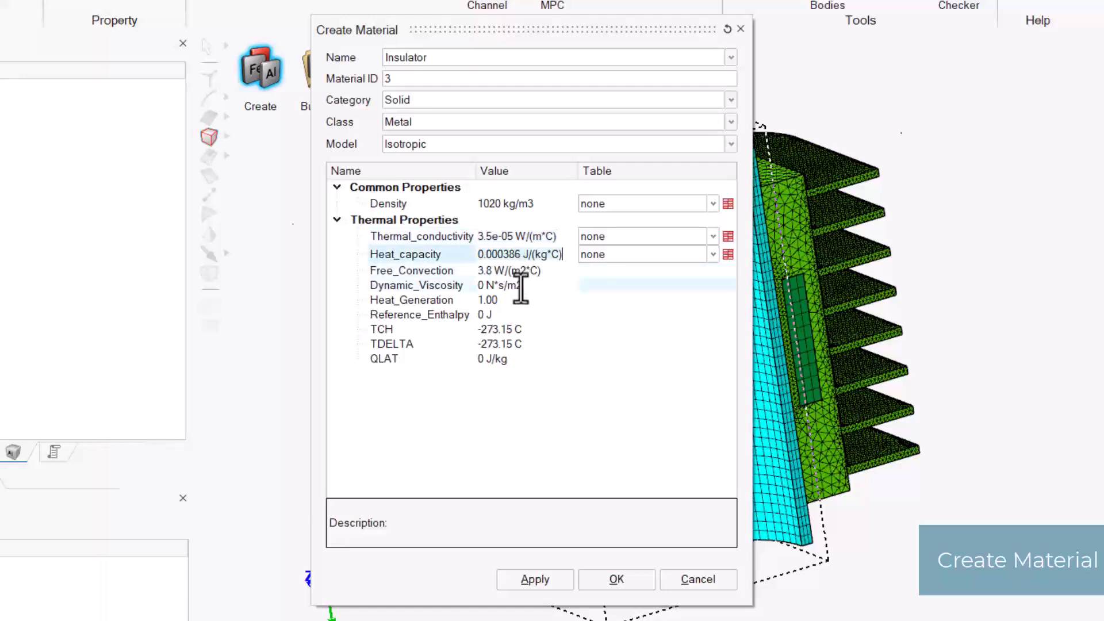
Set the Insulator material's heat capacity to 0.00041 J/(kg*C)
key("ctrl+a")
type("0")
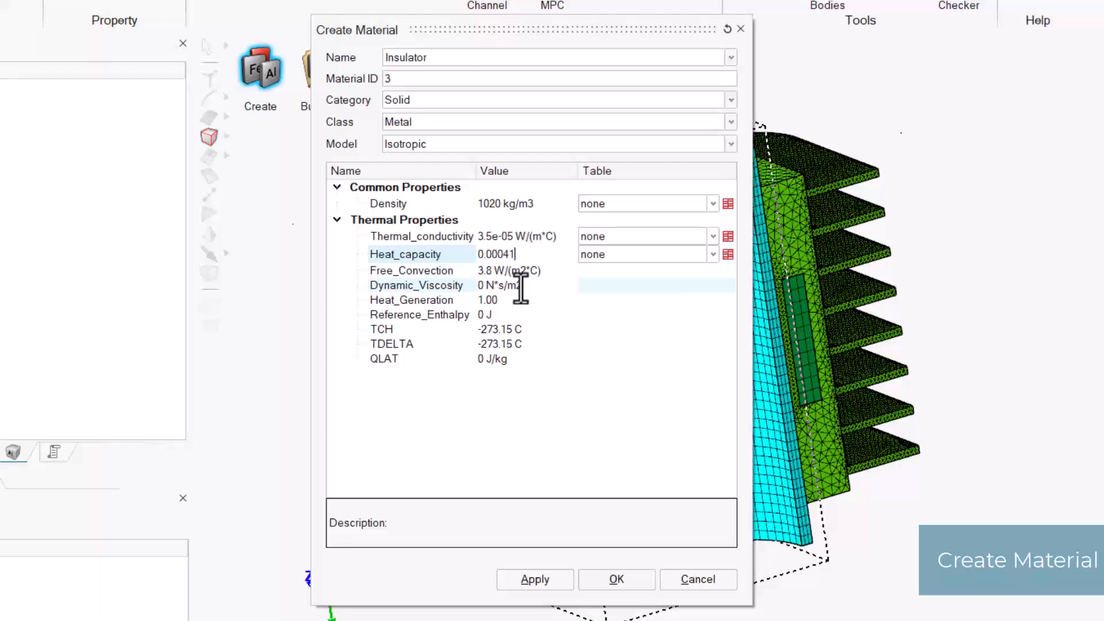
type(".00041")
key("Return")
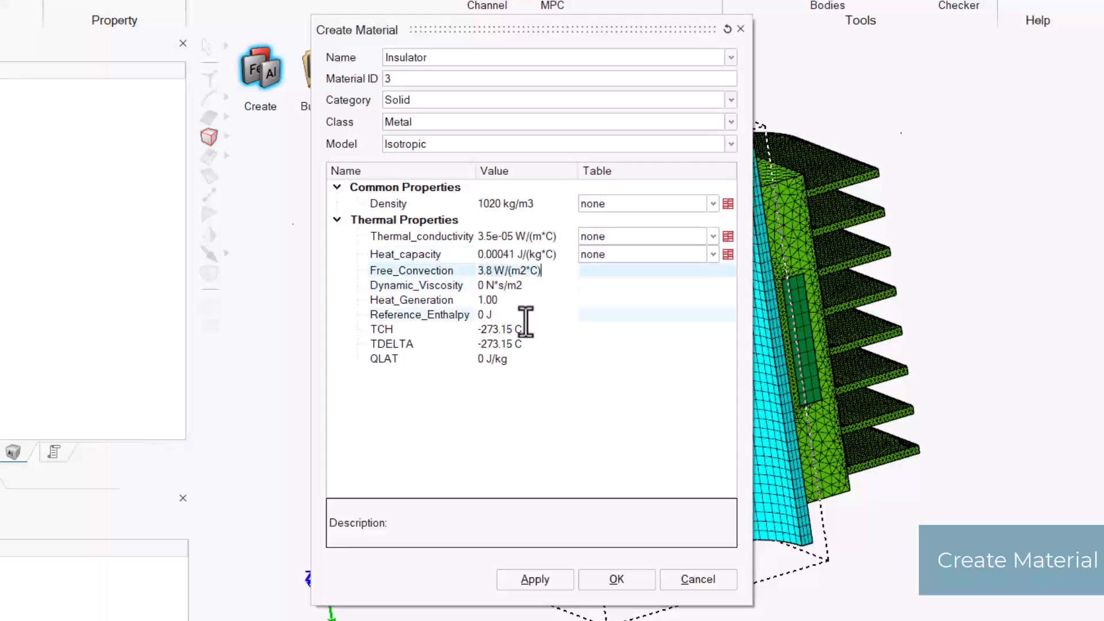
Set the Insulator's free convection to 0.17 W/(m2*C) and create the material
key("ctrl+a")
type("0.1")
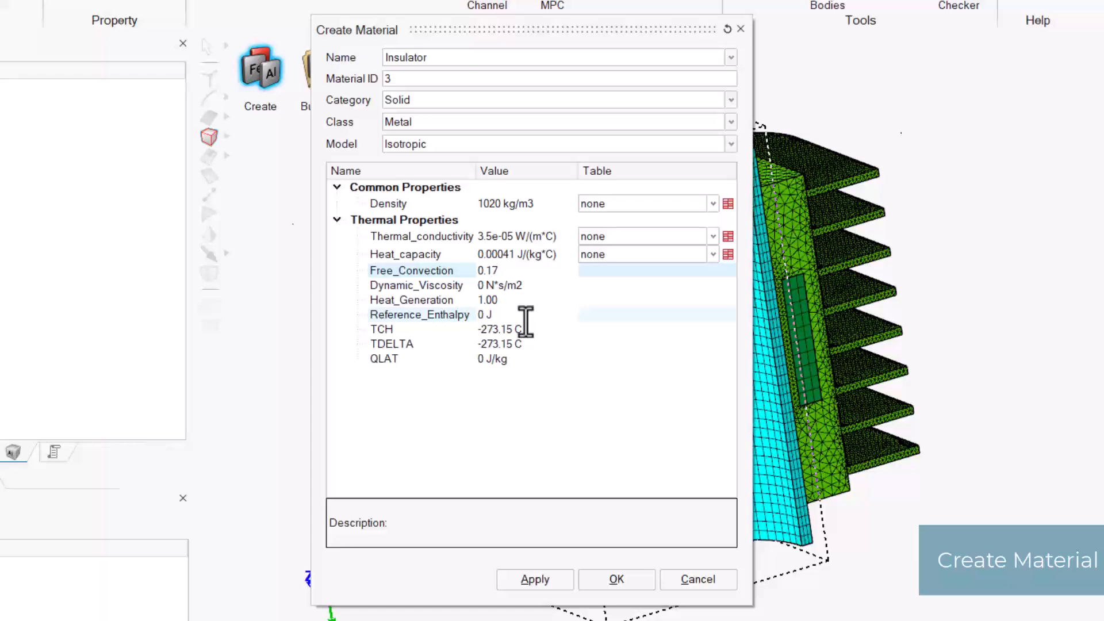
left_click(613, 579)
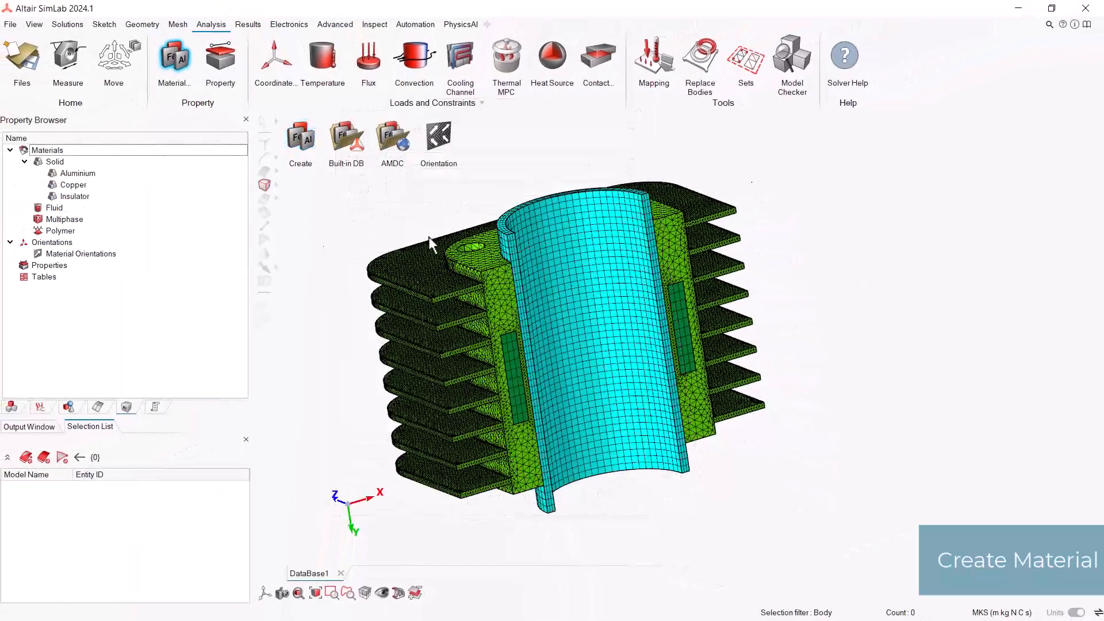
Assign the Aluminium material to the Fin body in the HeatSink.gda assembly
left_click(23, 410)
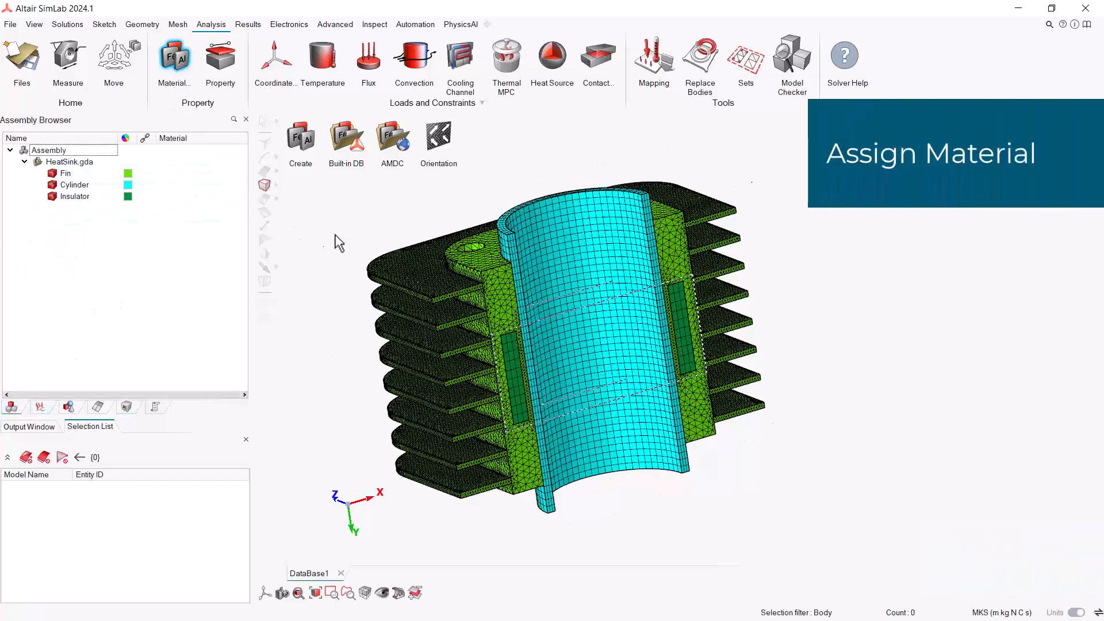
middle_click_drag(467, 277, 496, 294)
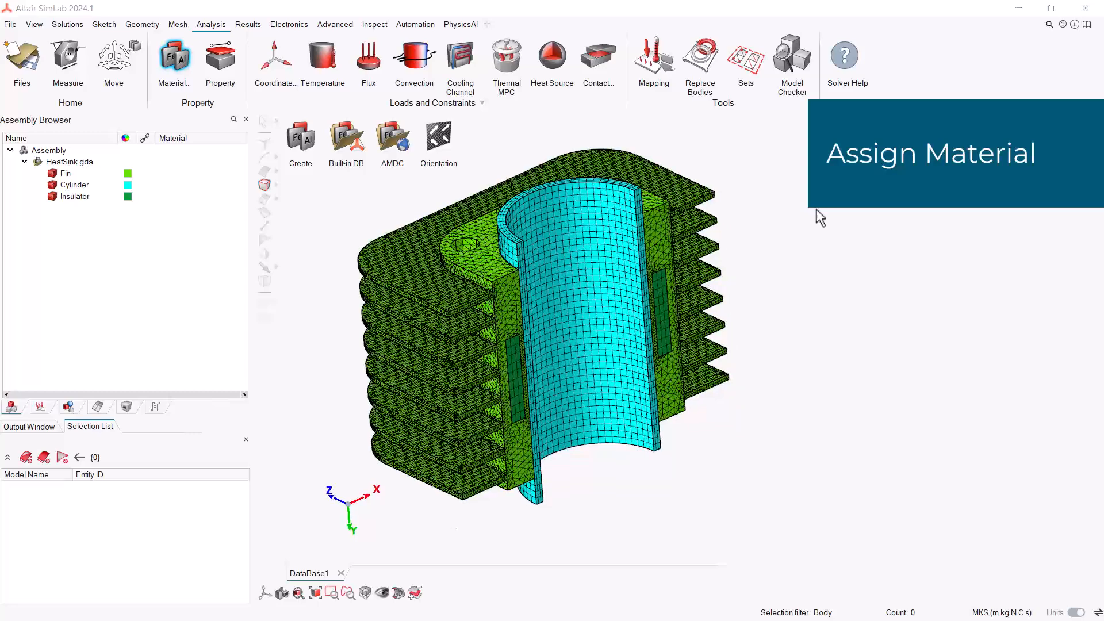
left_click(159, 174)
left_click(160, 172)
left_click(163, 174)
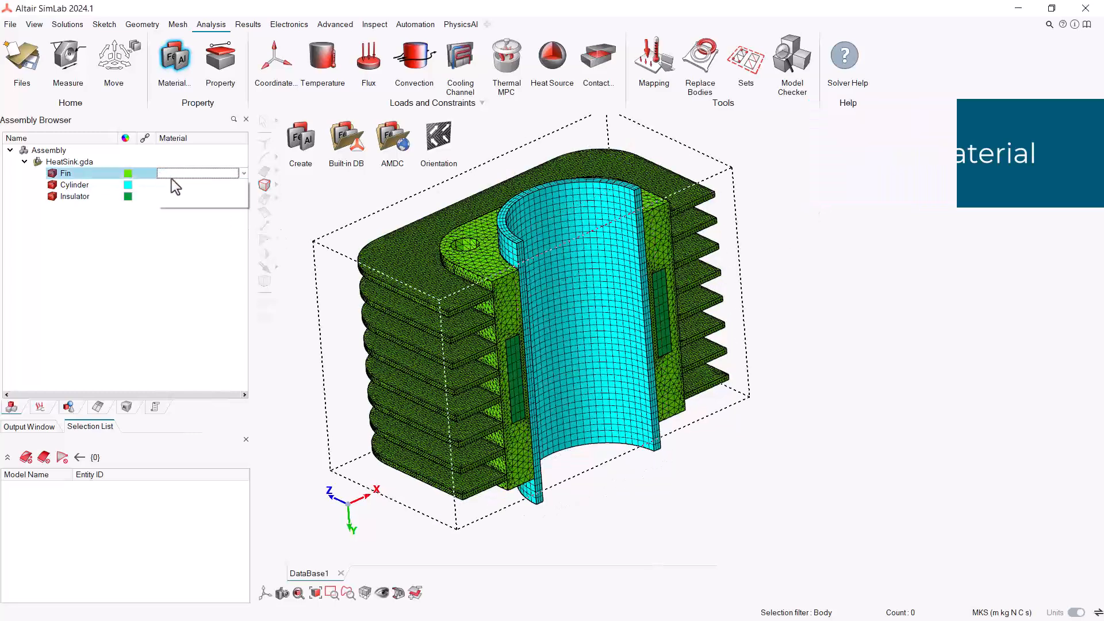
left_click(175, 185)
Assign the Copper material to the Cylinder body
left_click(173, 184)
left_click(174, 185)
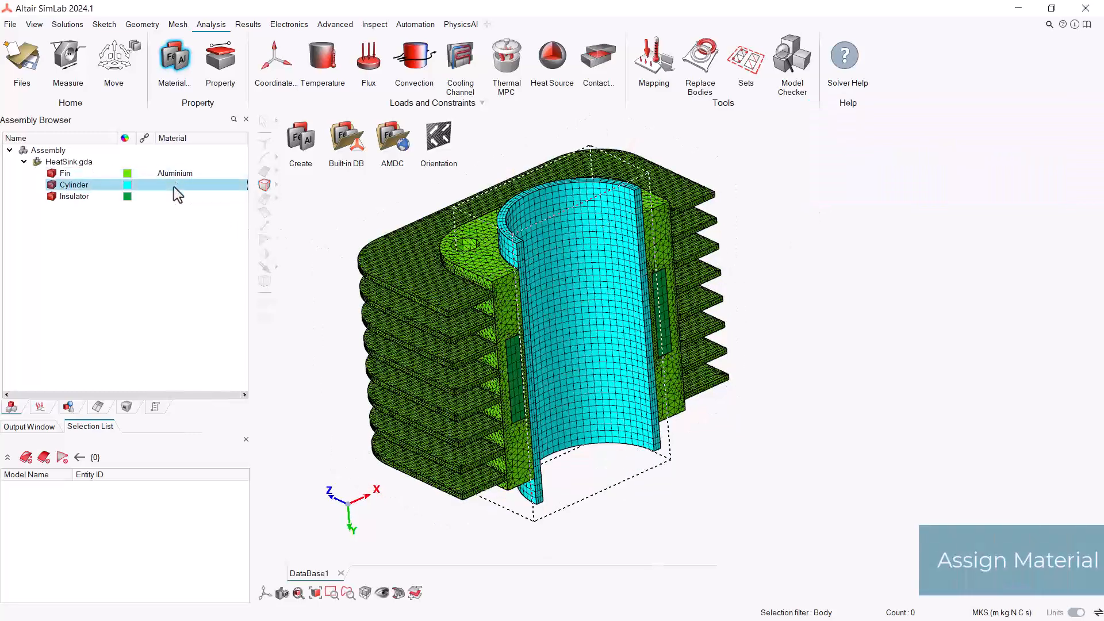
left_click(174, 186)
left_click(178, 205)
Assign the Insulator material to the Insulator body and leave the material tool
left_click(169, 196)
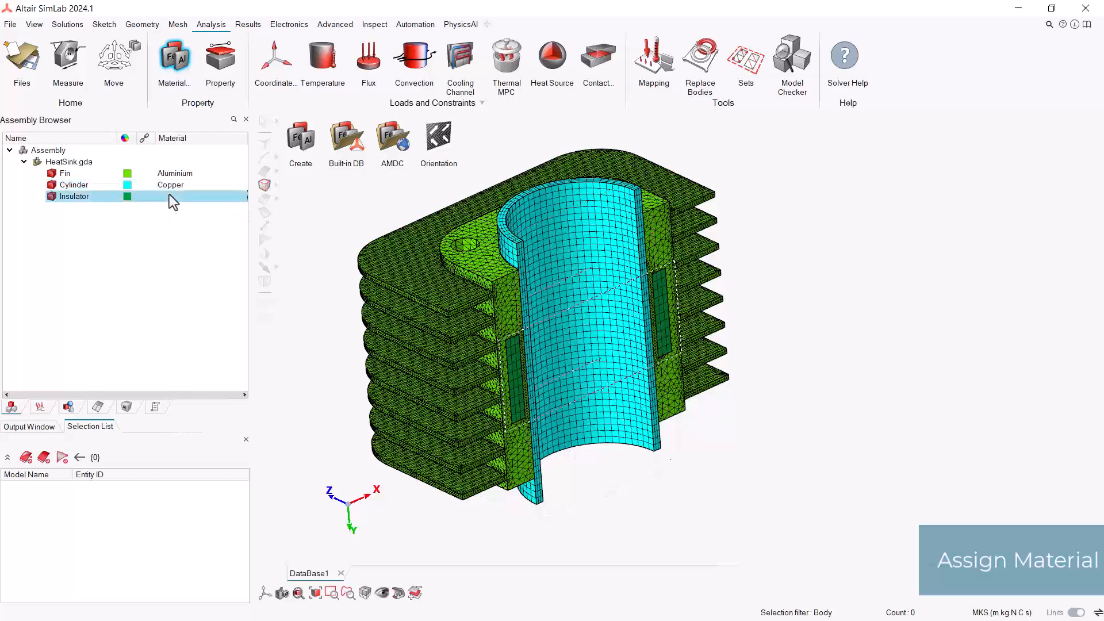
left_click(170, 196)
left_click(175, 225)
left_click(170, 86)
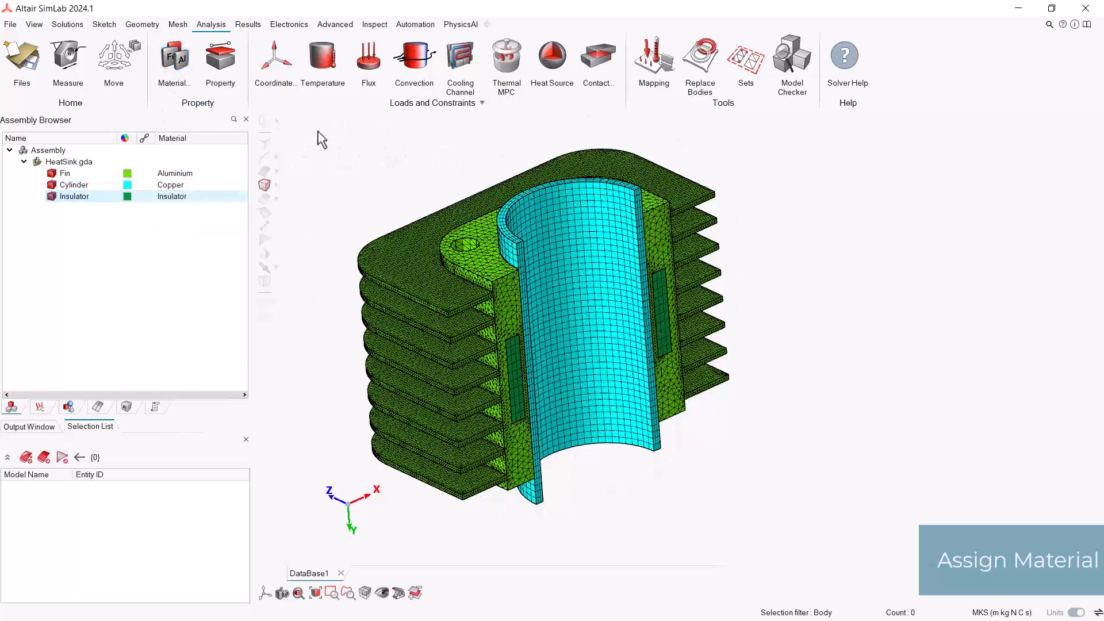
Create a heat flux load named HeatFlux of 100 W/m2 on the cylinder's inner curved face
left_click(41, 406)
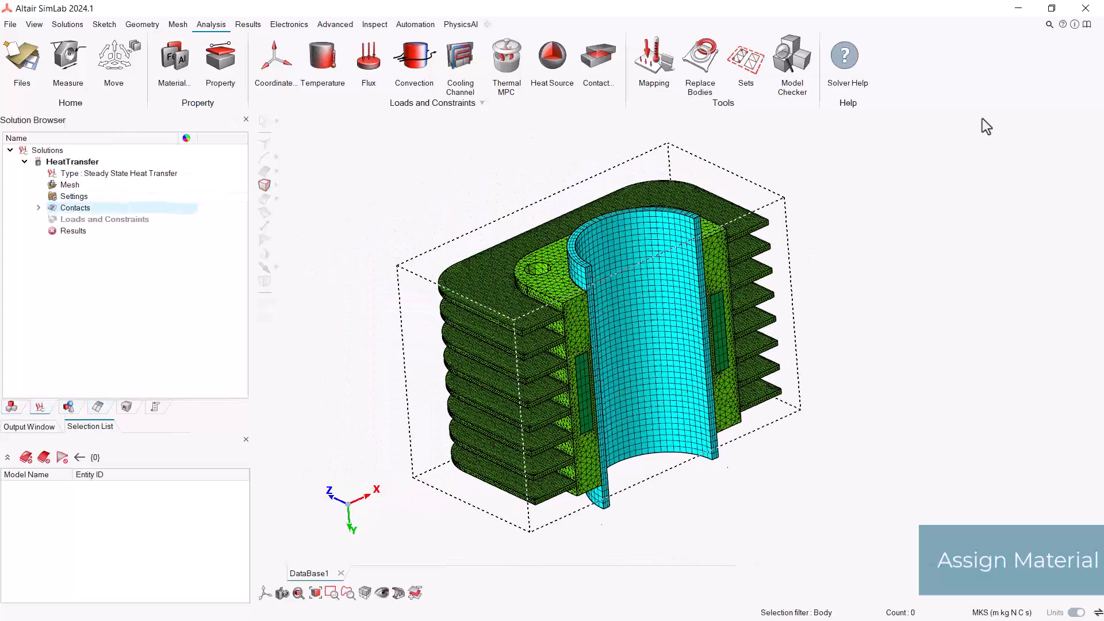
left_click(368, 57)
left_click(456, 130)
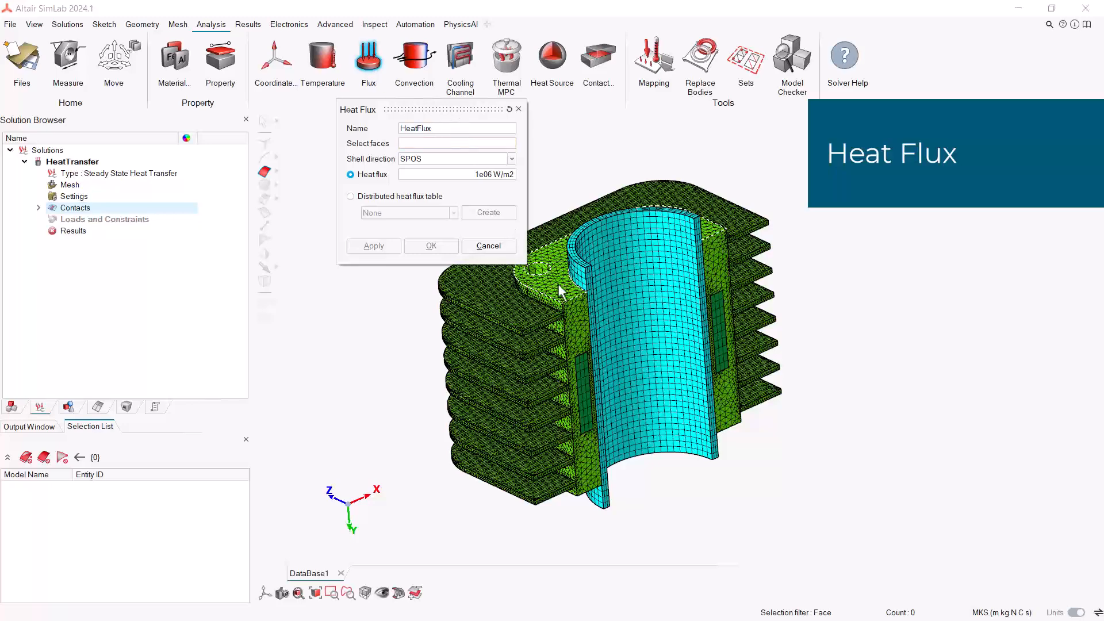
middle_click_drag(492, 288, 629, 313)
left_click(660, 316)
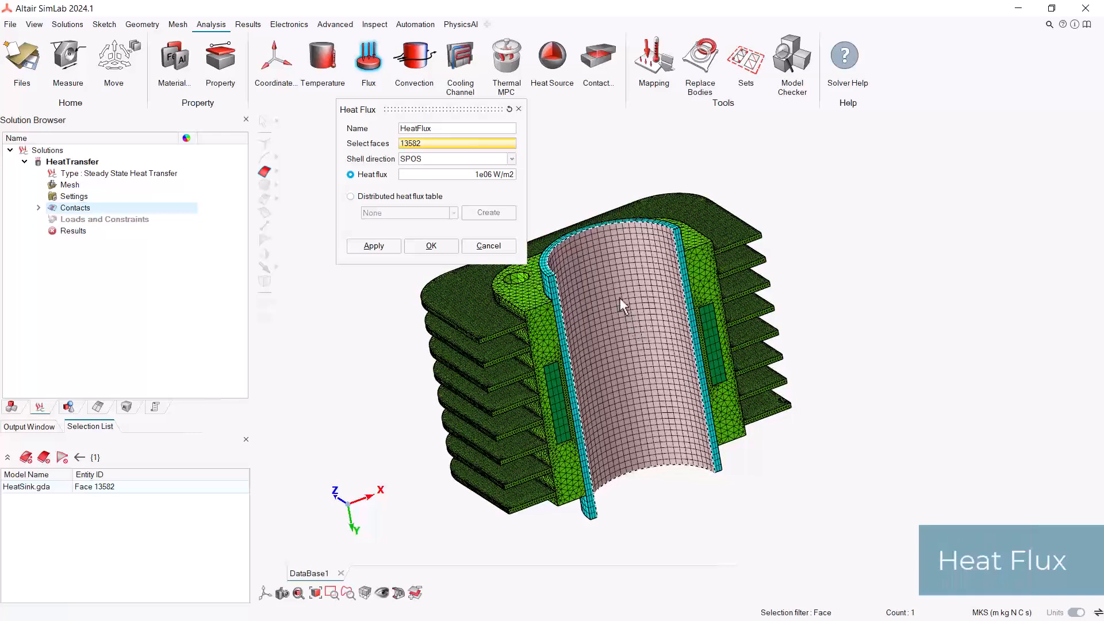
left_click(489, 175)
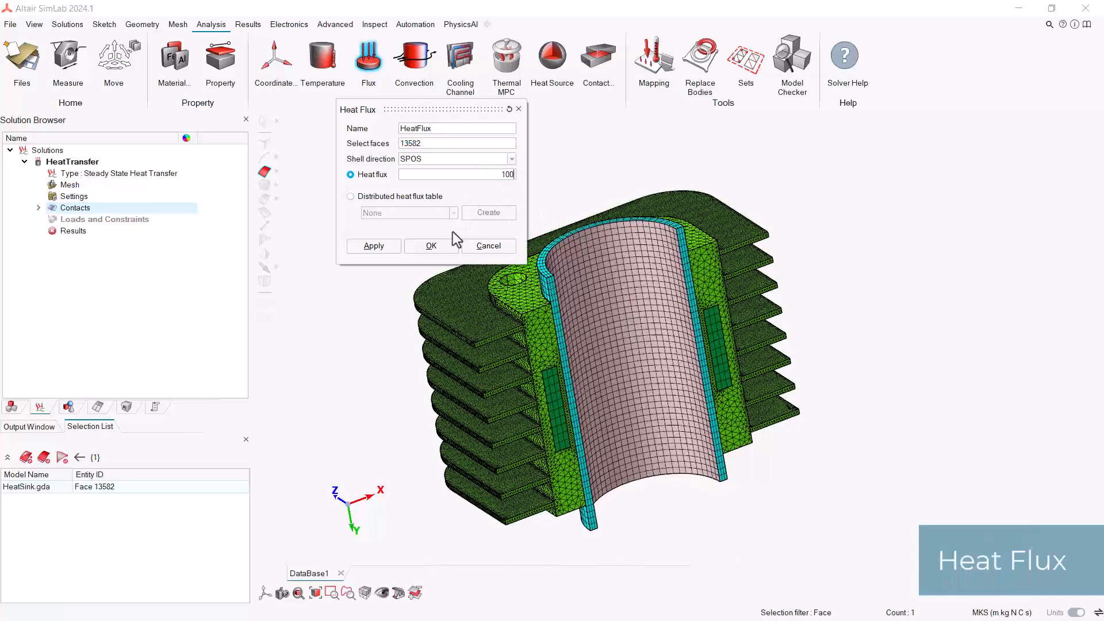
left_click(431, 246)
middle_click_drag(660, 345, 628, 357)
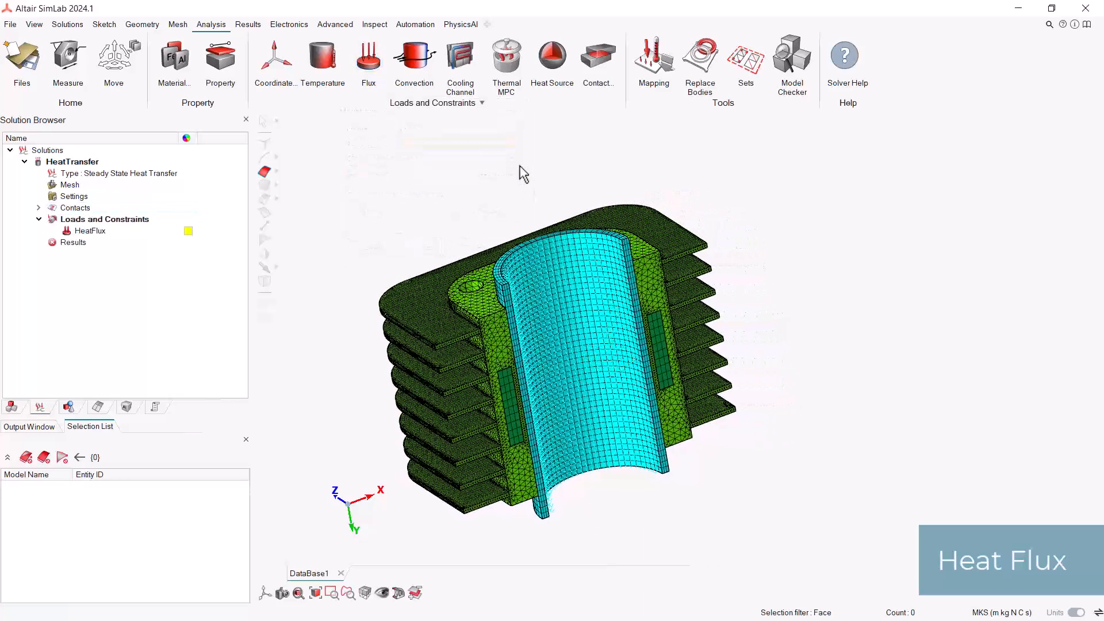
Start a convection load named Convection and select the faces of all the outer fins, leaving out the central body
left_click(426, 86)
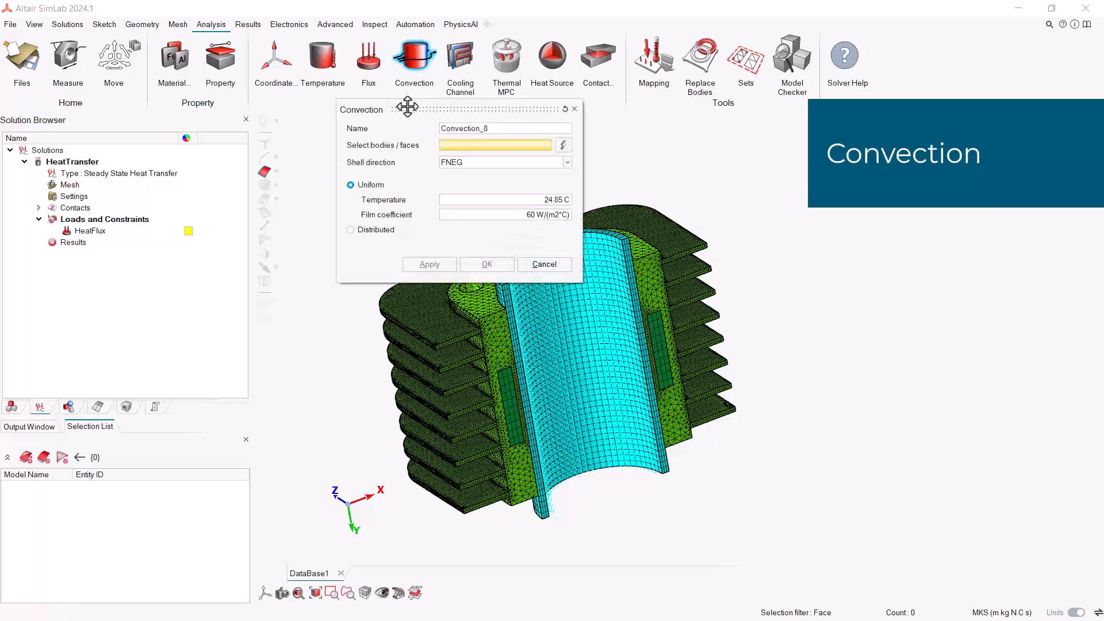
left_click_drag(420, 112, 181, 128)
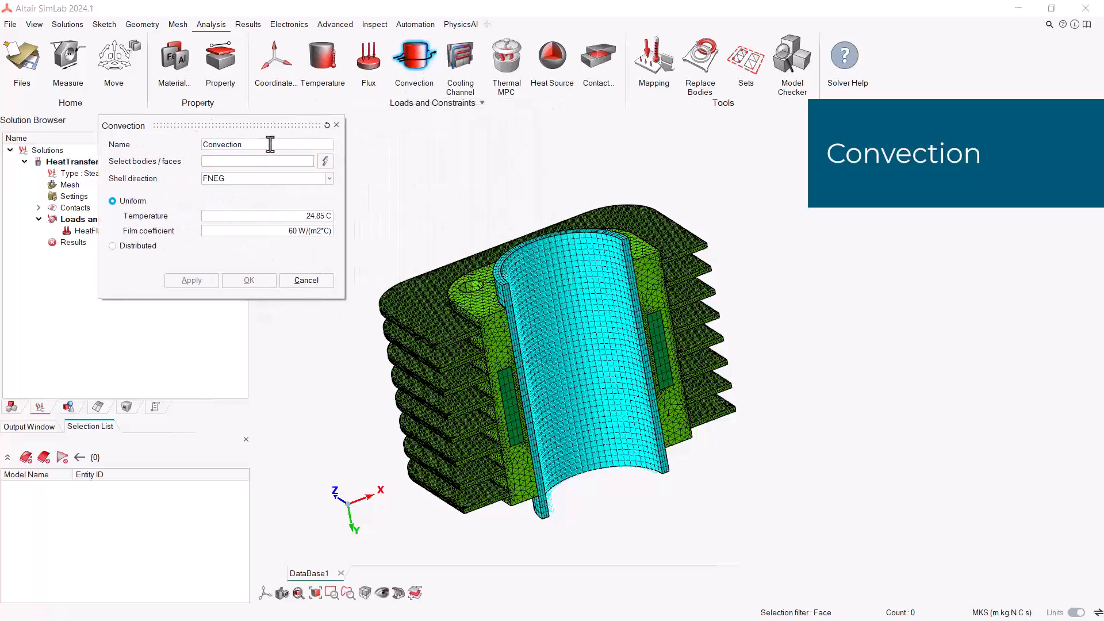
left_click(264, 161)
middle_click_drag(575, 288, 635, 293)
mouse_move(268, 591)
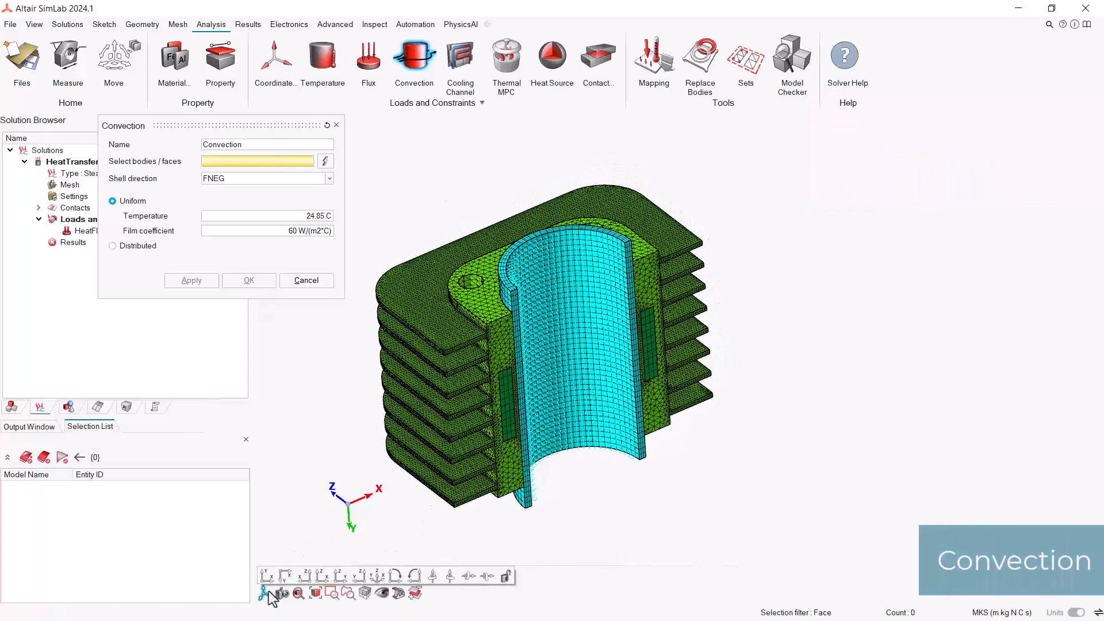
left_click(322, 575)
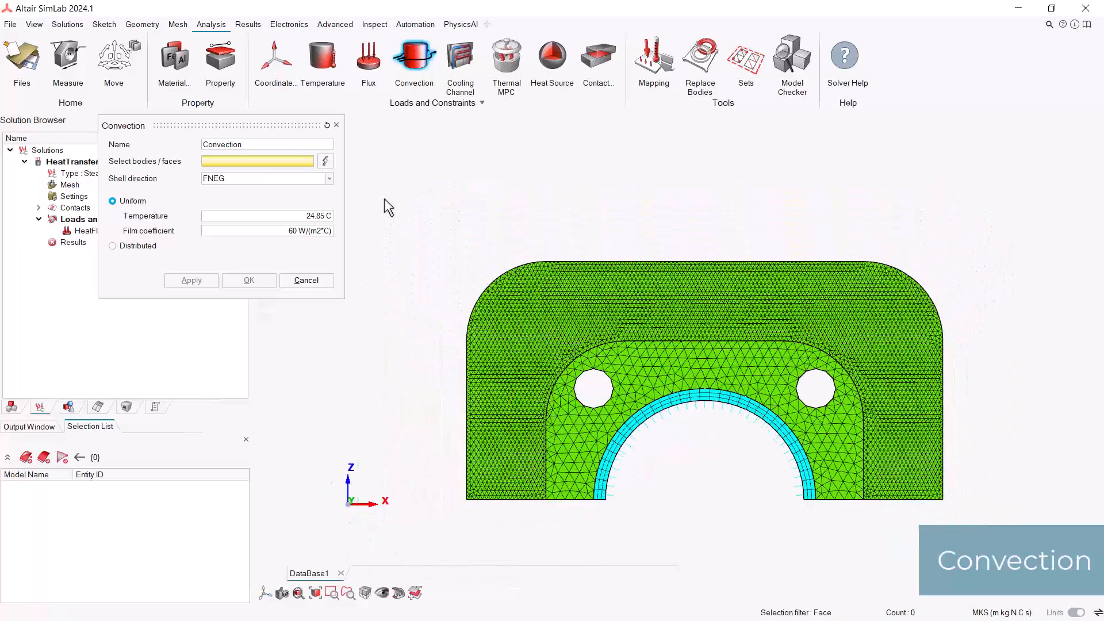
left_click_drag(414, 218, 522, 473)
left_click_drag(568, 176, 977, 312)
left_click_drag(1001, 236, 915, 367)
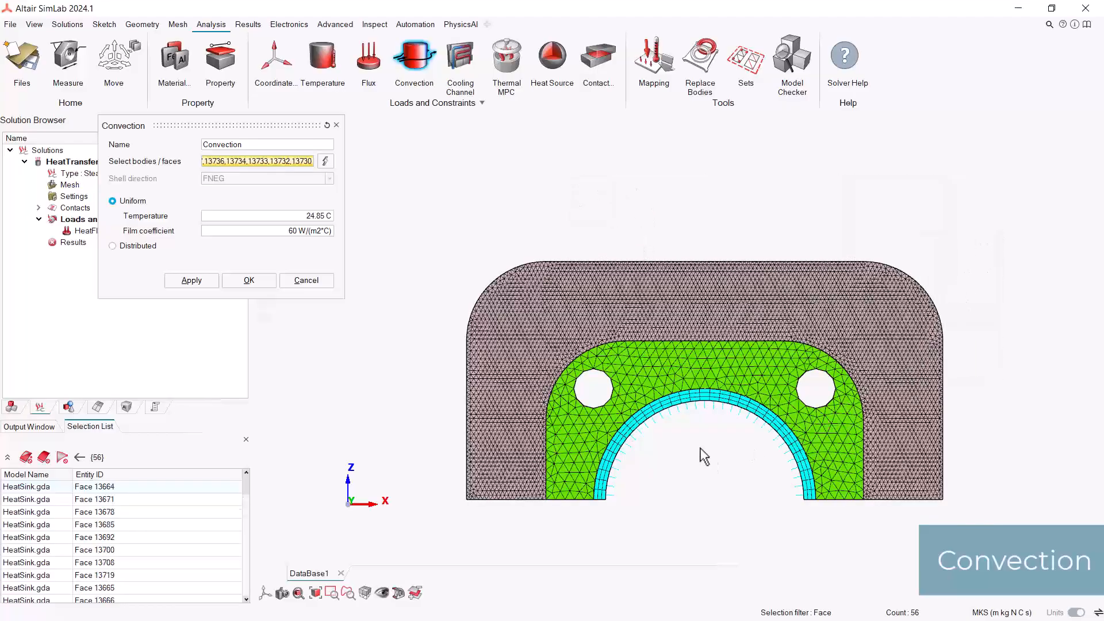
middle_click_drag(916, 367, 449, 366)
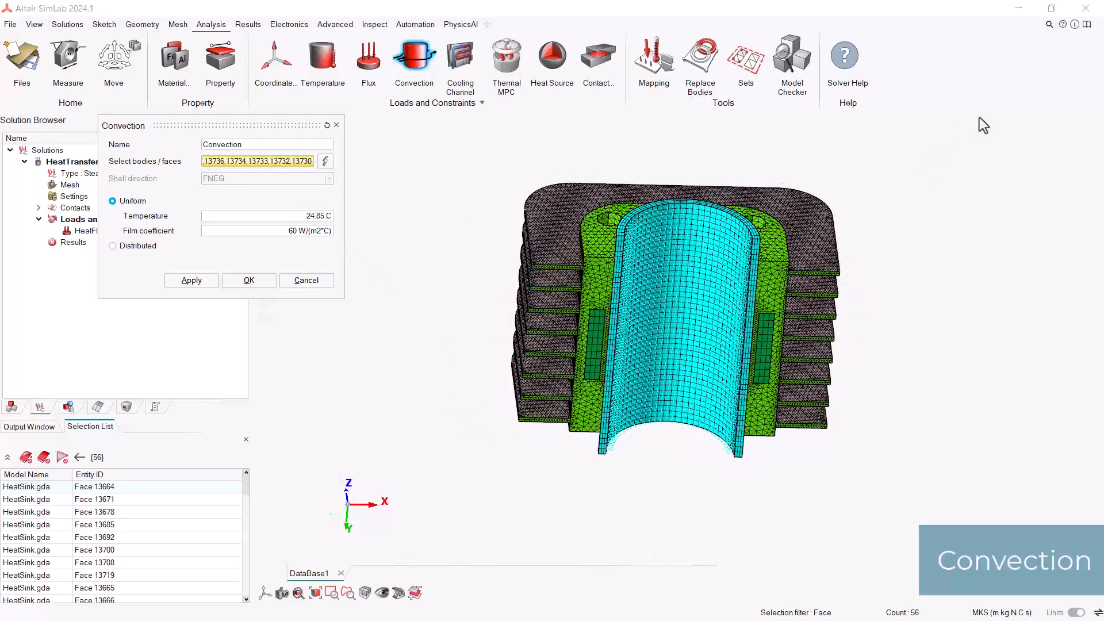
Set the uniform convection temperature to 35 C and the film coefficient to 1 W/(m2*C), and create the load
left_click(276, 215)
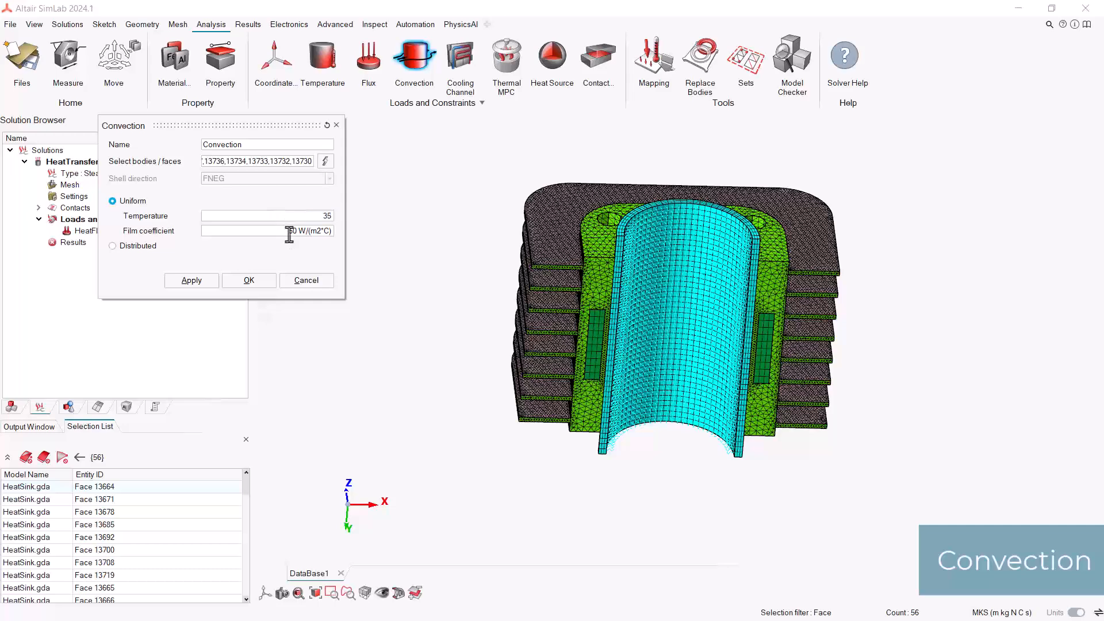
left_click(289, 232)
type("1")
left_click(280, 215)
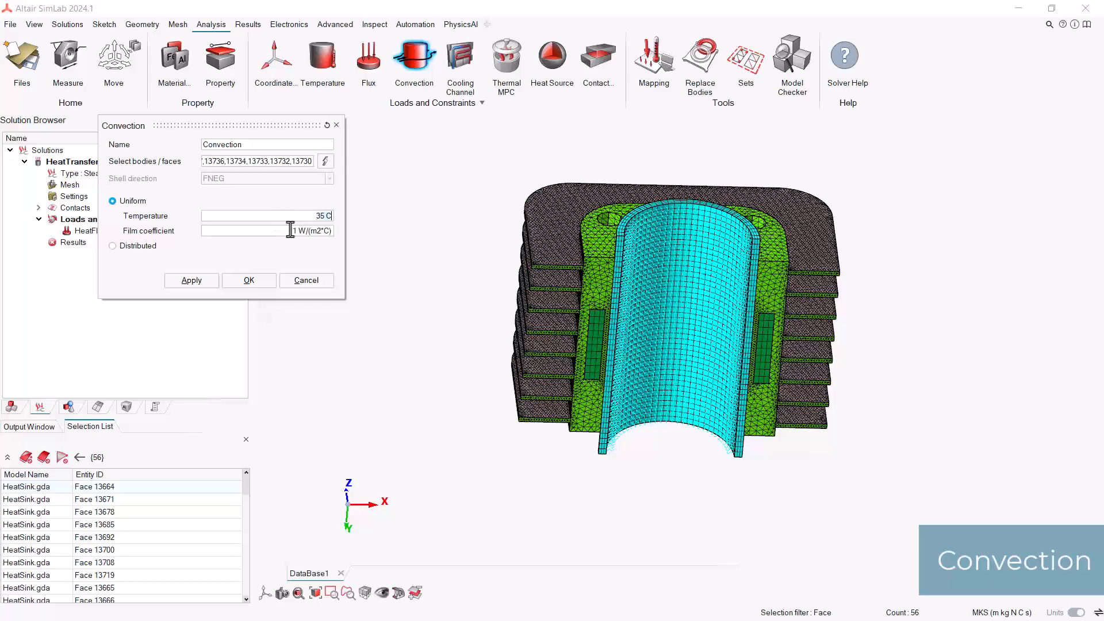
left_click(248, 280)
middle_click_drag(648, 312, 590, 359)
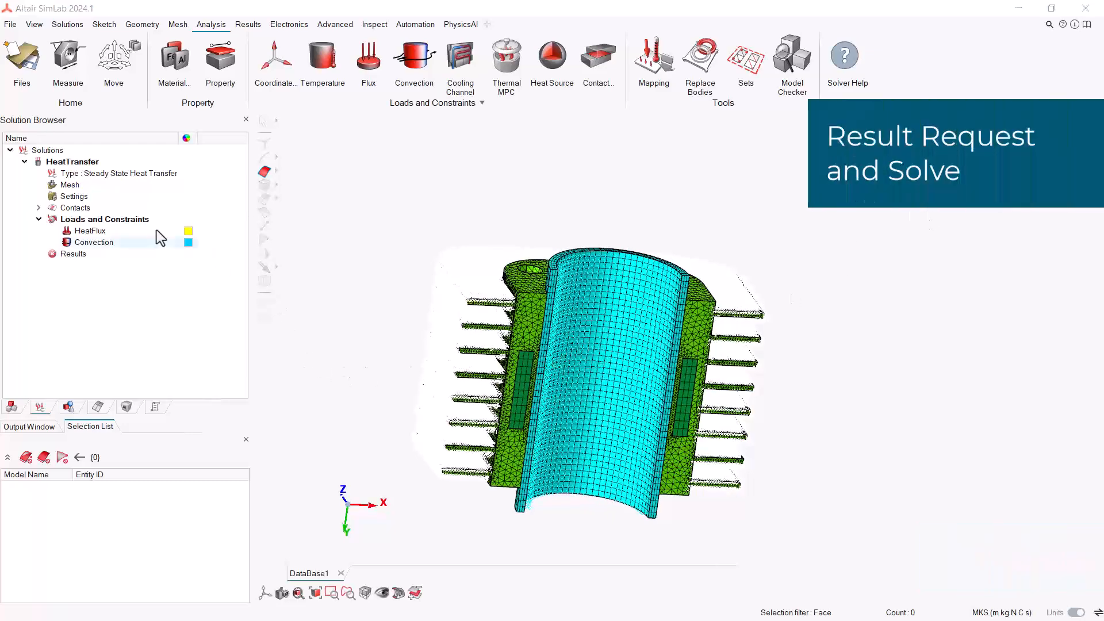
Create a result request for HeatTransfer with nodal temperature output on and elemental flux output off
right_click(81, 198)
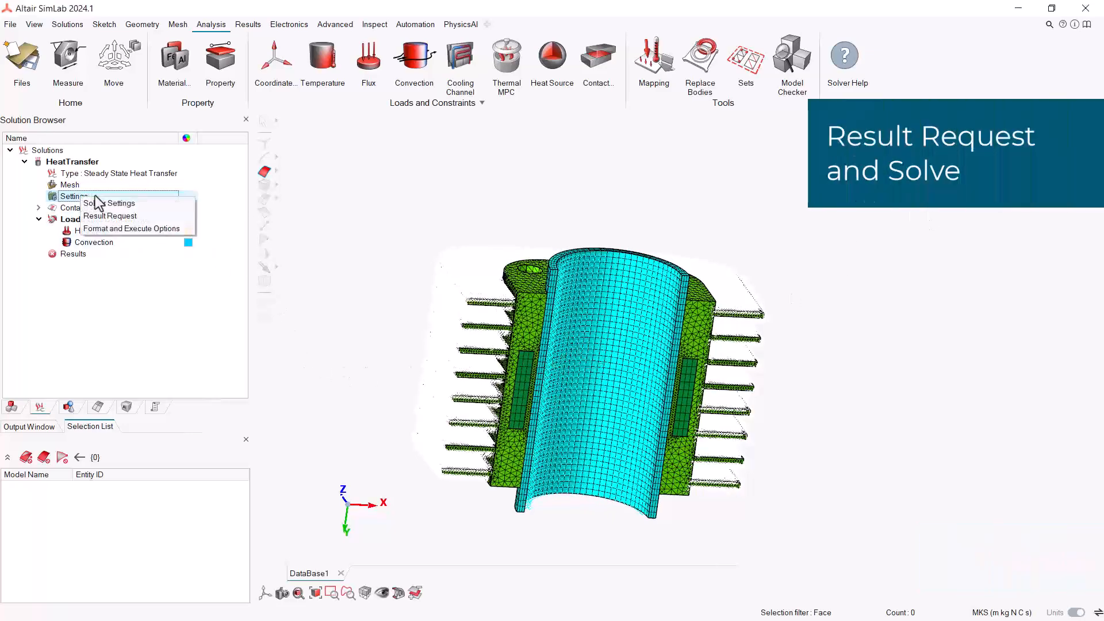
left_click(118, 215)
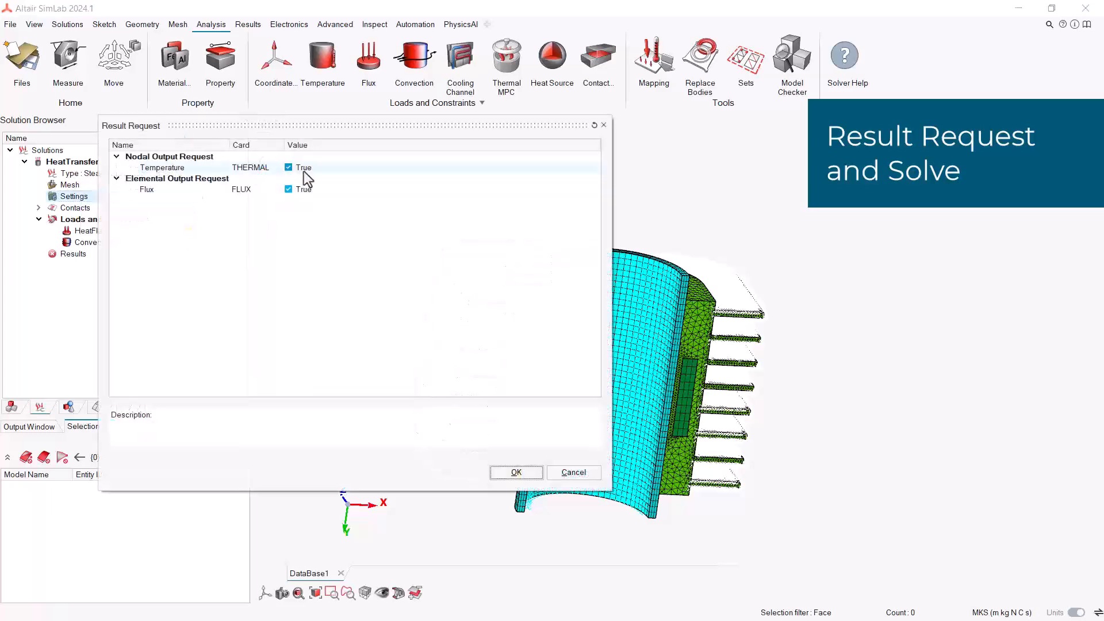
left_click(303, 171)
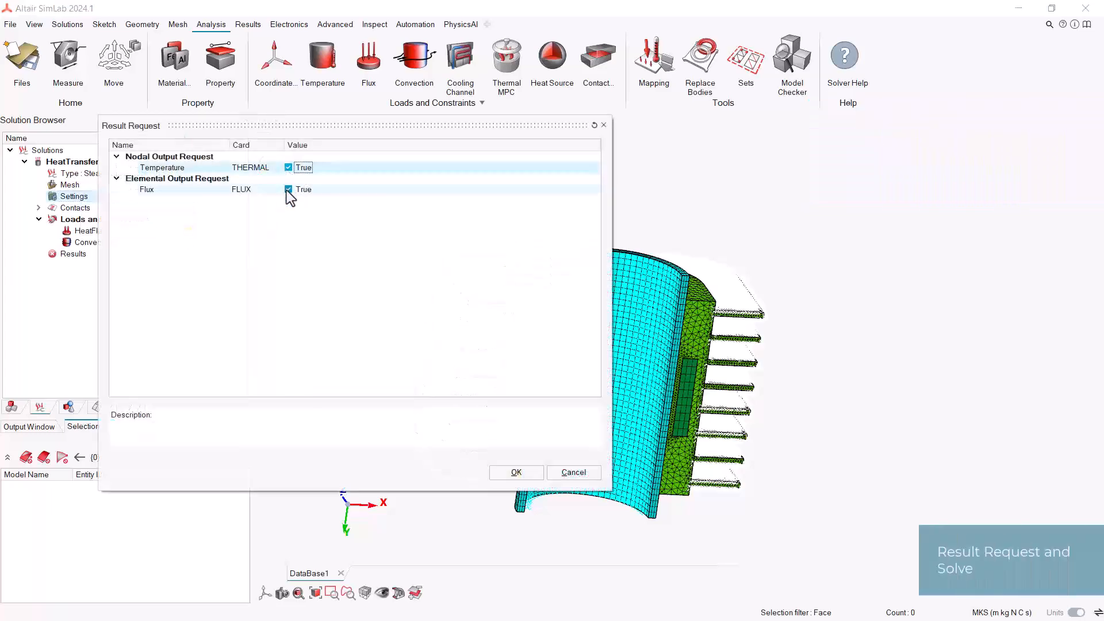
left_click(288, 189)
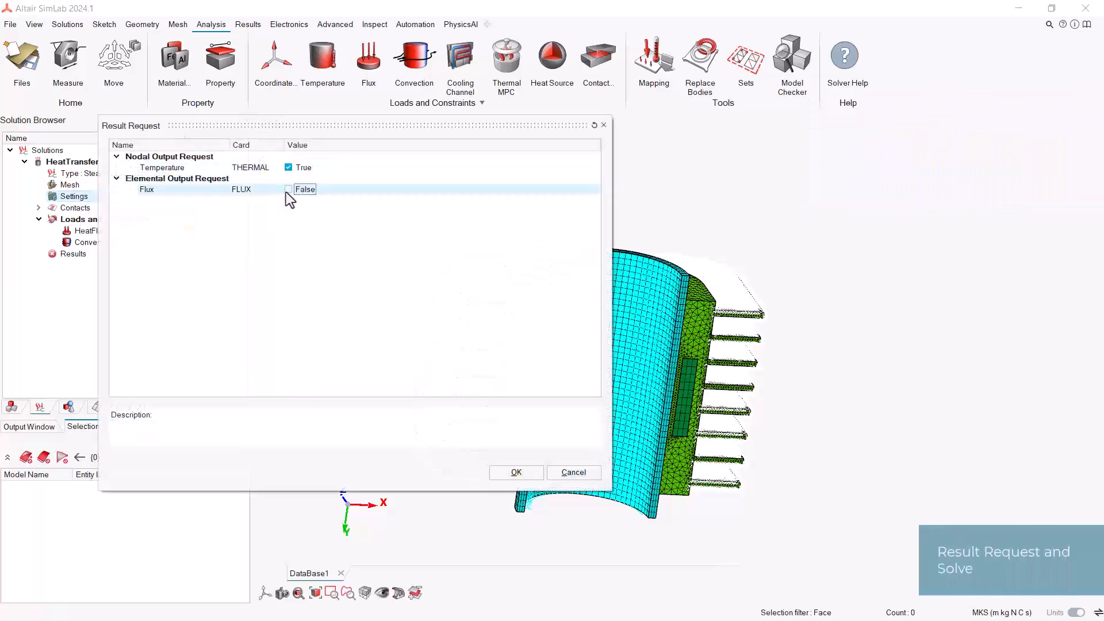
left_click(525, 474)
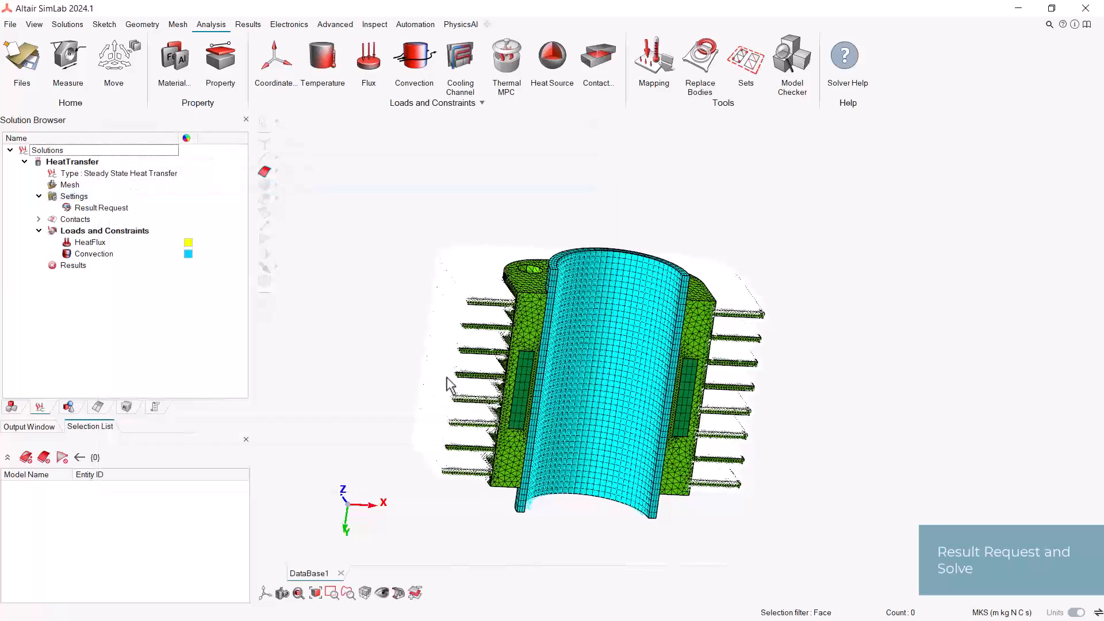
Solve the HeatTransfer analysis and examine the temperature contour on the cylinder and fins
left_click(95, 268)
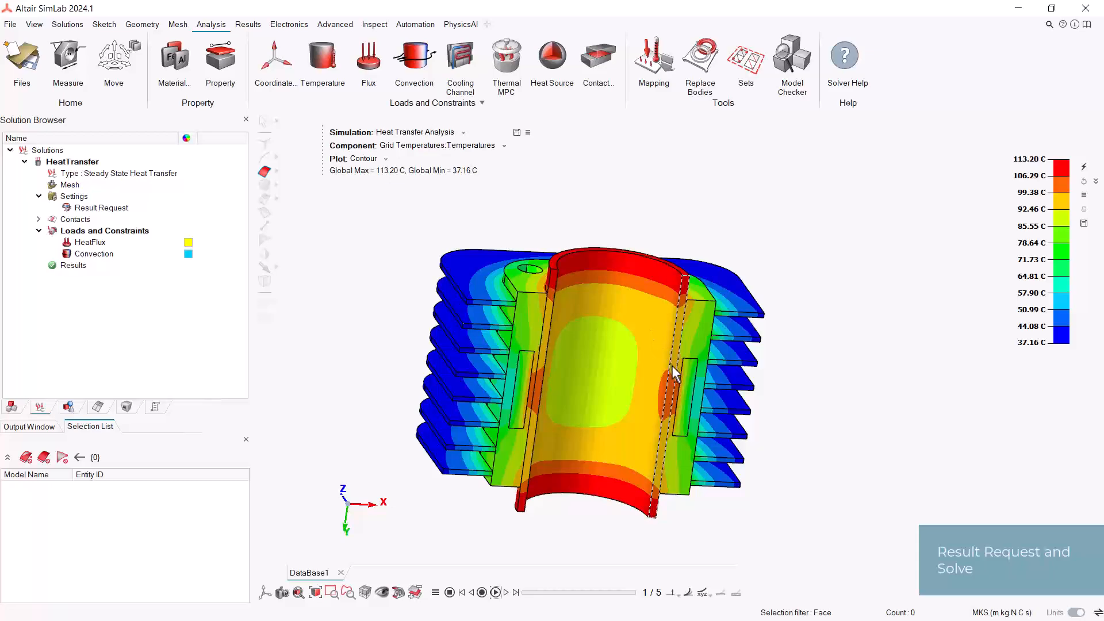
middle_click_drag(676, 373, 642, 386)
middle_click_drag(638, 439, 644, 433)
mouse_move(566, 251)
middle_mouse_down()
mouse_move(618, 278)
mouse_move(669, 262)
mouse_move(599, 271)
mouse_move(583, 255)
middle_mouse_up()
Examine the Element Temperature Gradients contour around the insulator and switch the plot back to Grid Temperatures:Temperatures
left_click(467, 146)
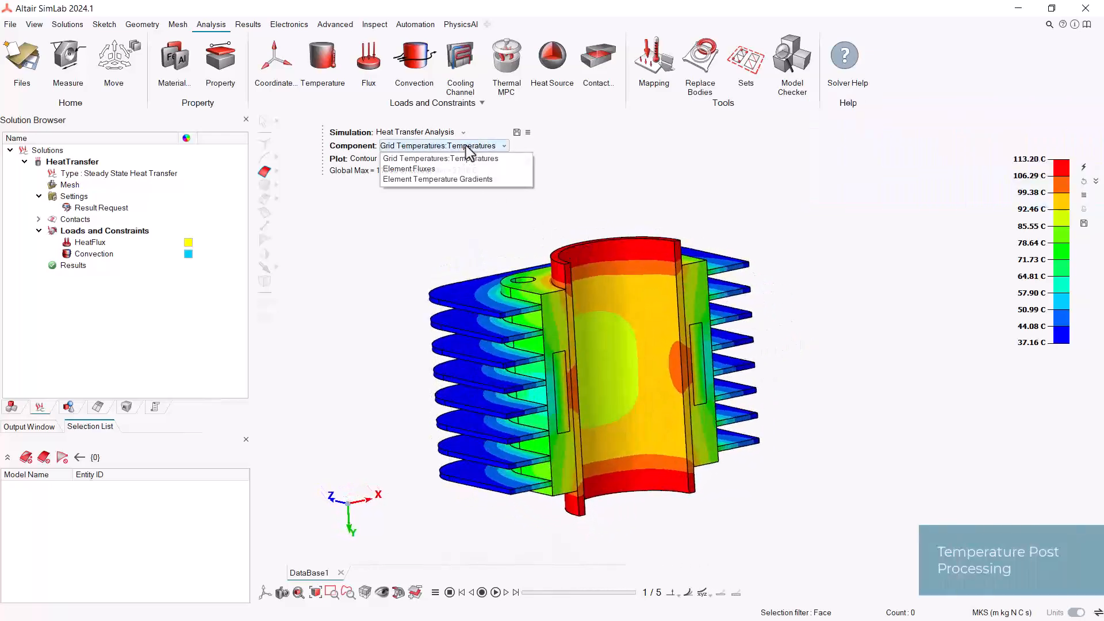
left_click(487, 179)
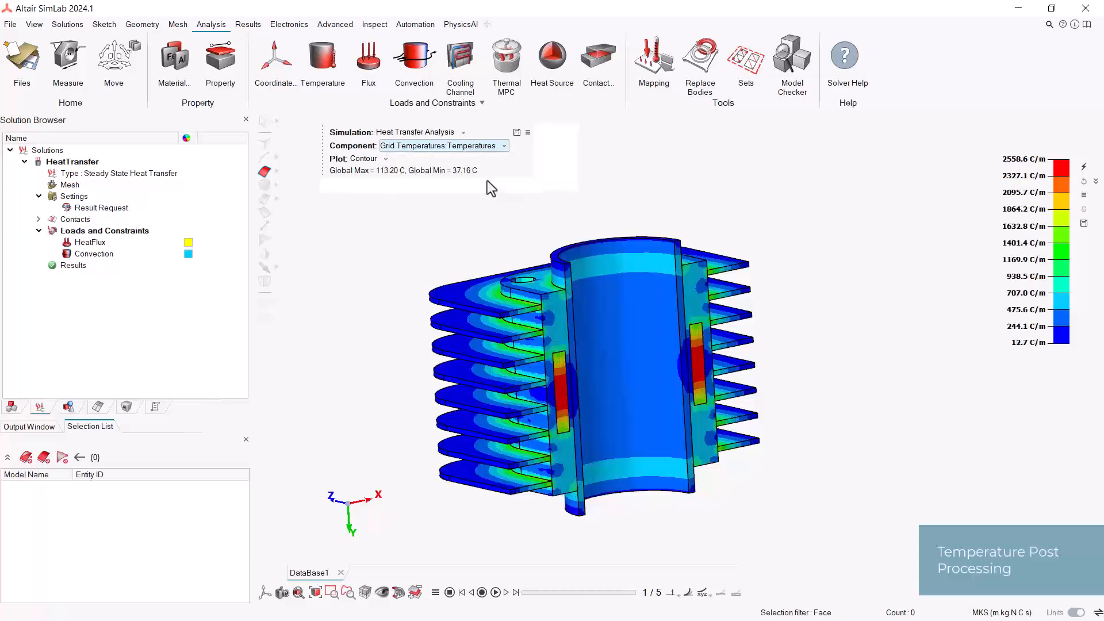
middle_click_drag(592, 279, 505, 384)
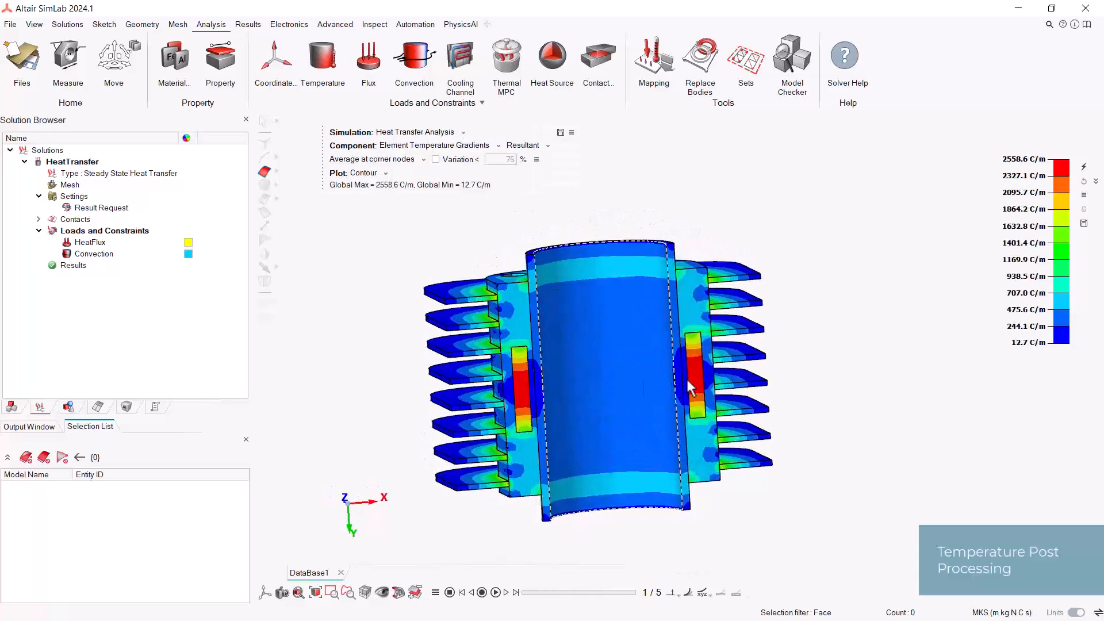
middle_click_drag(687, 381, 640, 347)
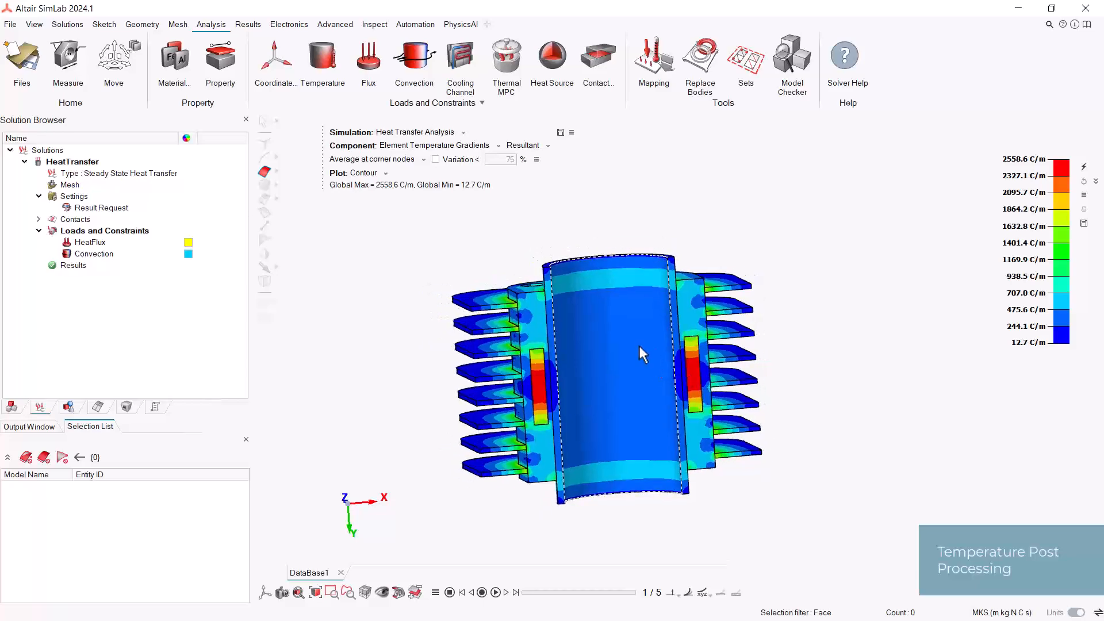
left_click(477, 145)
left_click(474, 159)
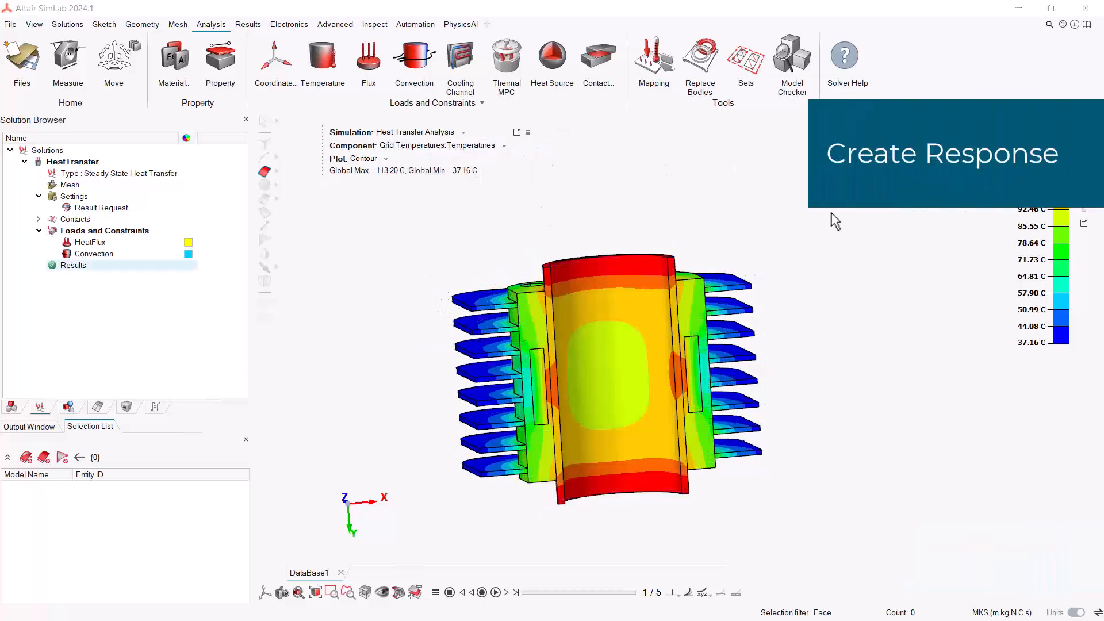
Create a Total Heat Flow rate response on the faces of the Convection load and widen the name column to read its full value
middle_click_drag(608, 358, 616, 404)
right_click(76, 268)
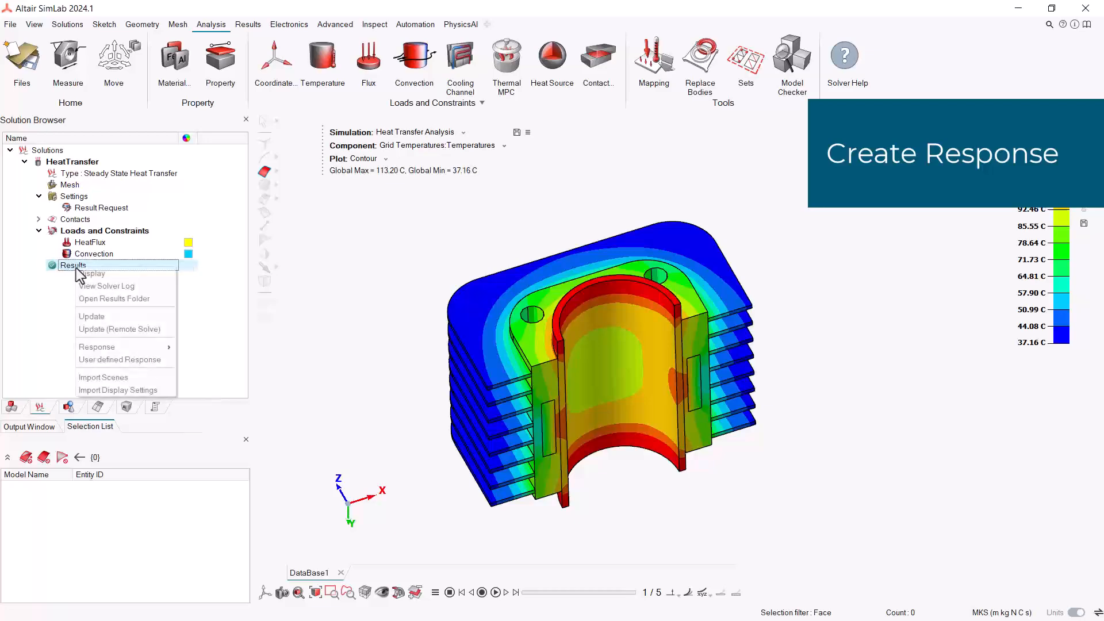
mouse_move(130, 350)
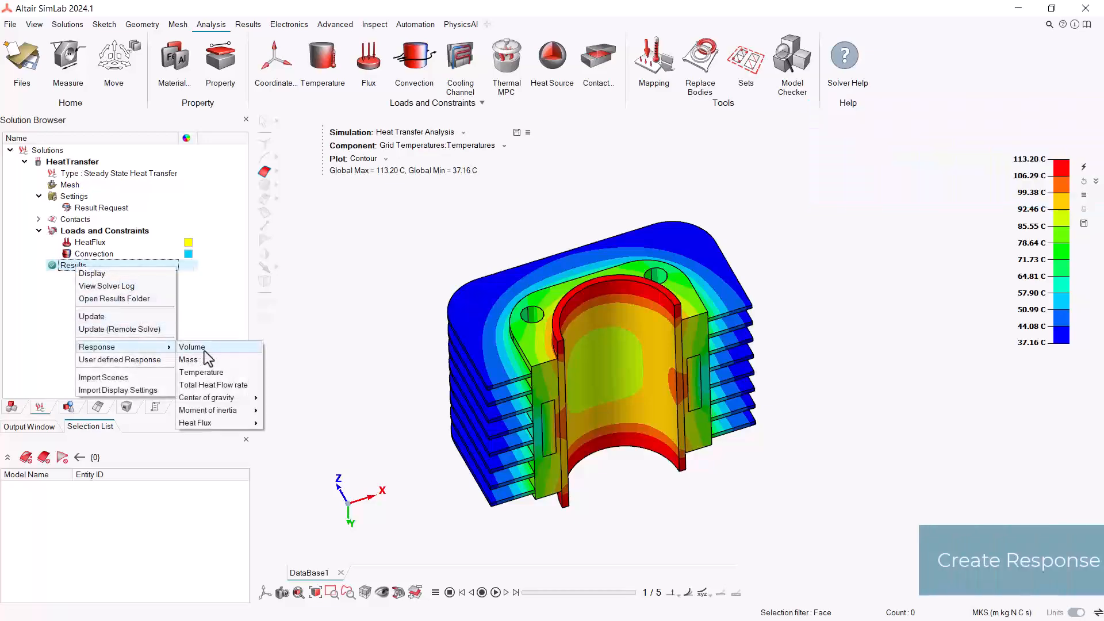
left_click(213, 384)
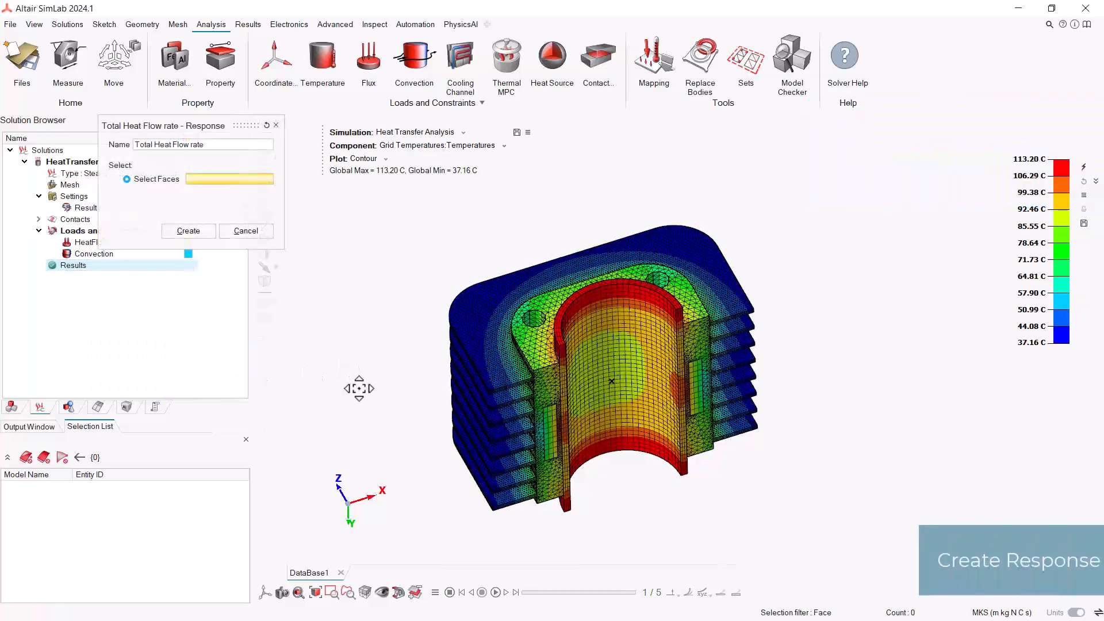
left_click_drag(261, 141, 383, 176)
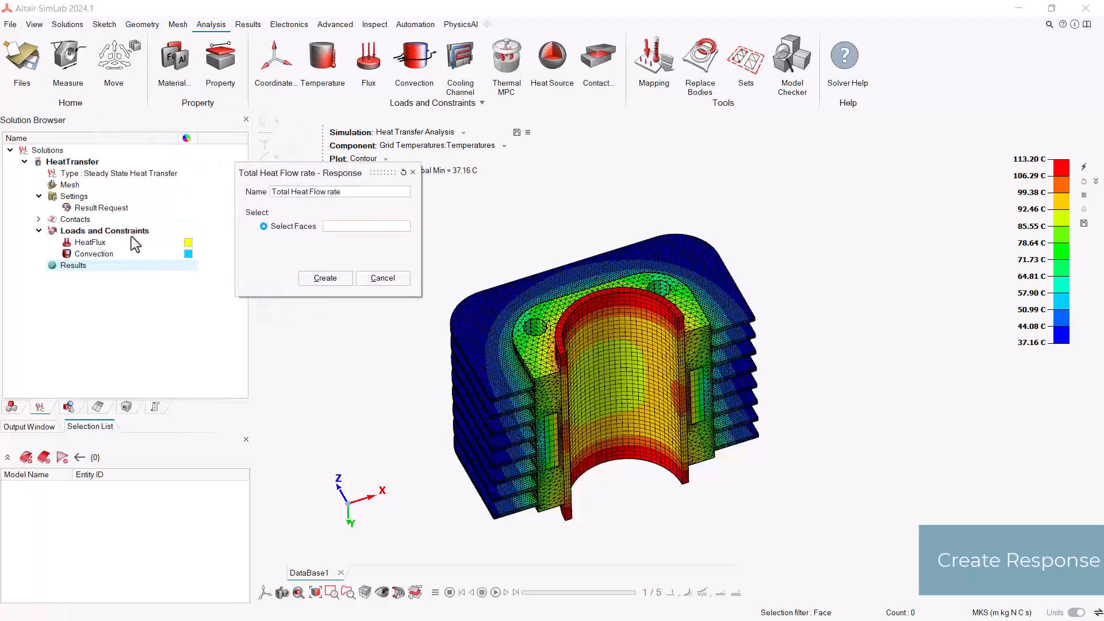
right_click(98, 252)
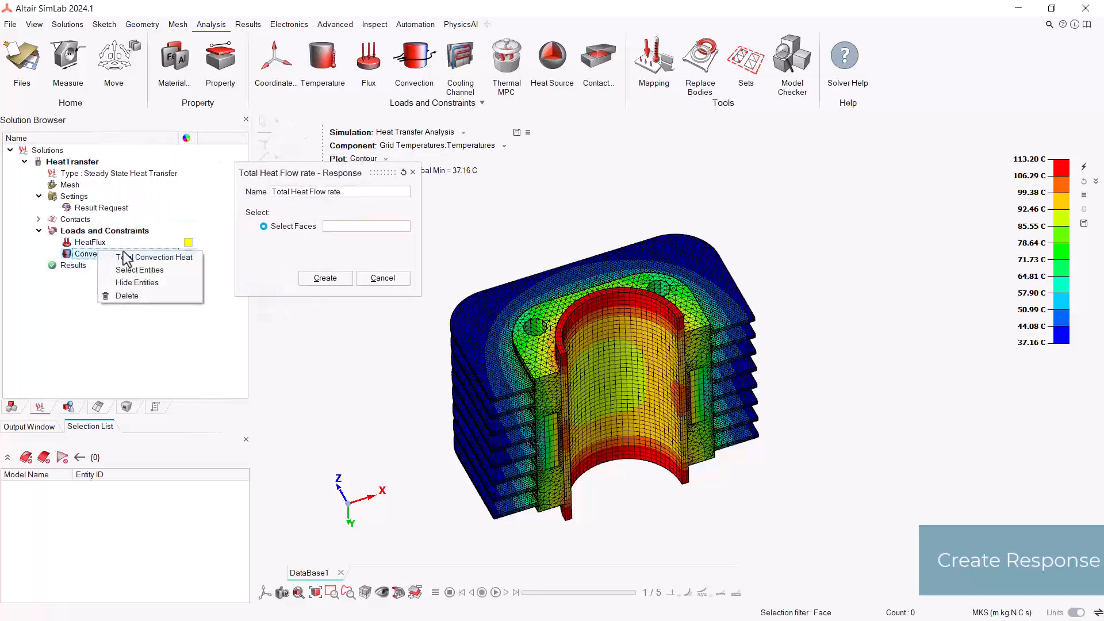
left_click(154, 270)
left_click(326, 278)
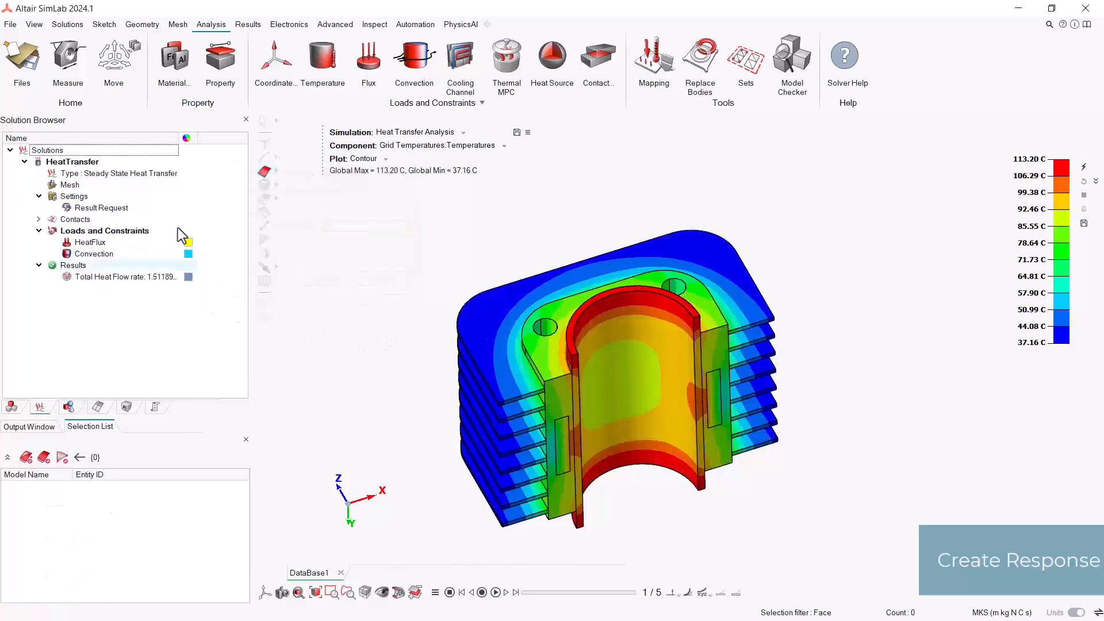
left_click_drag(182, 138, 201, 138)
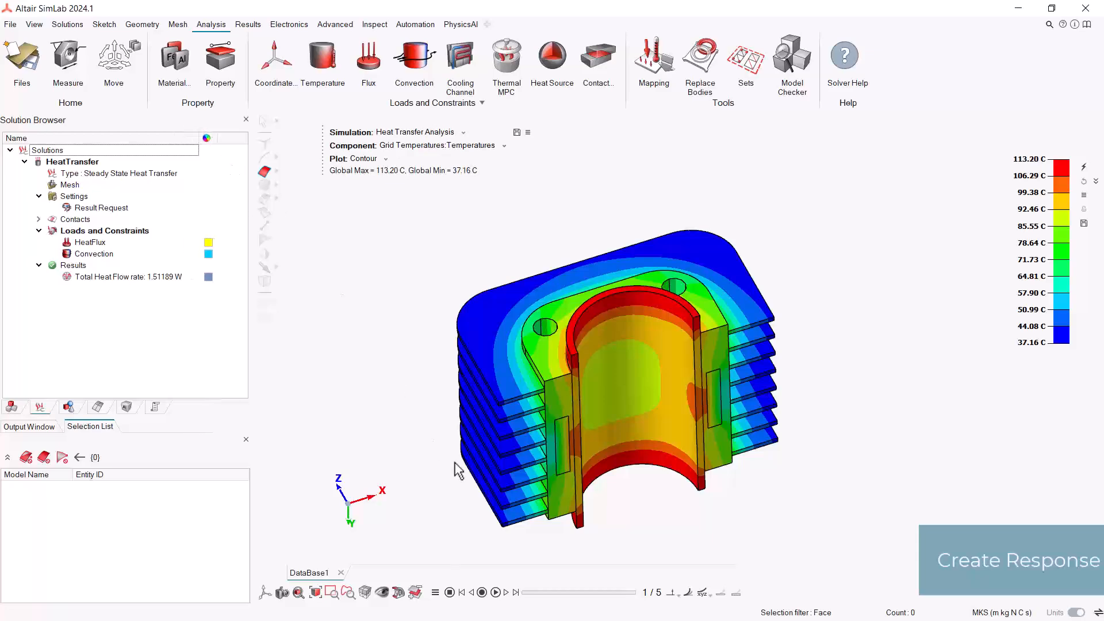
middle_click_drag(454, 462, 465, 456)
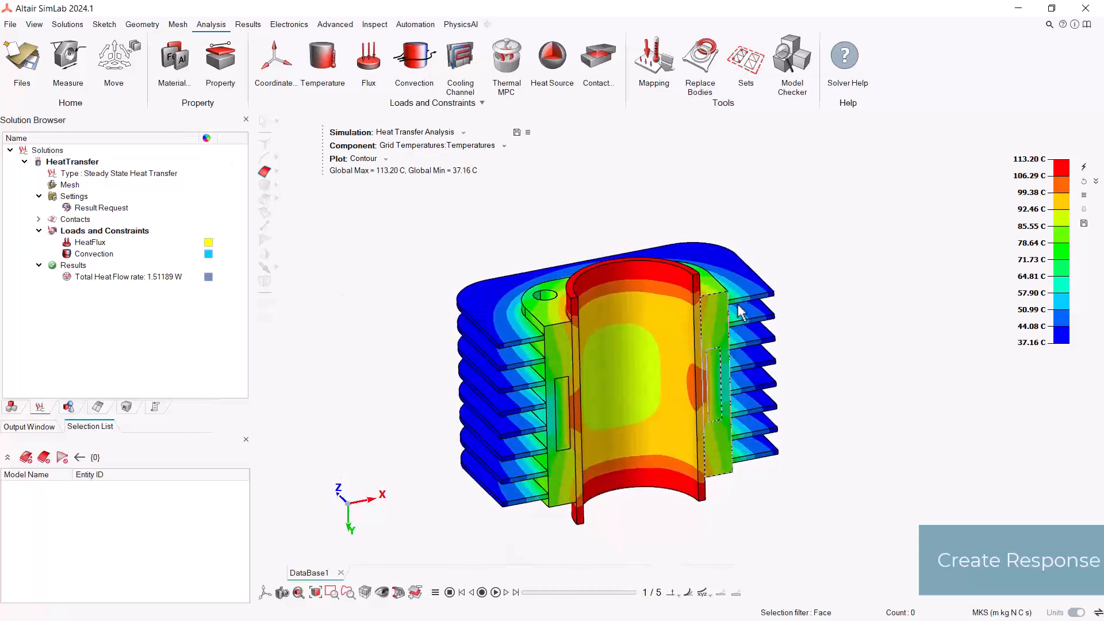